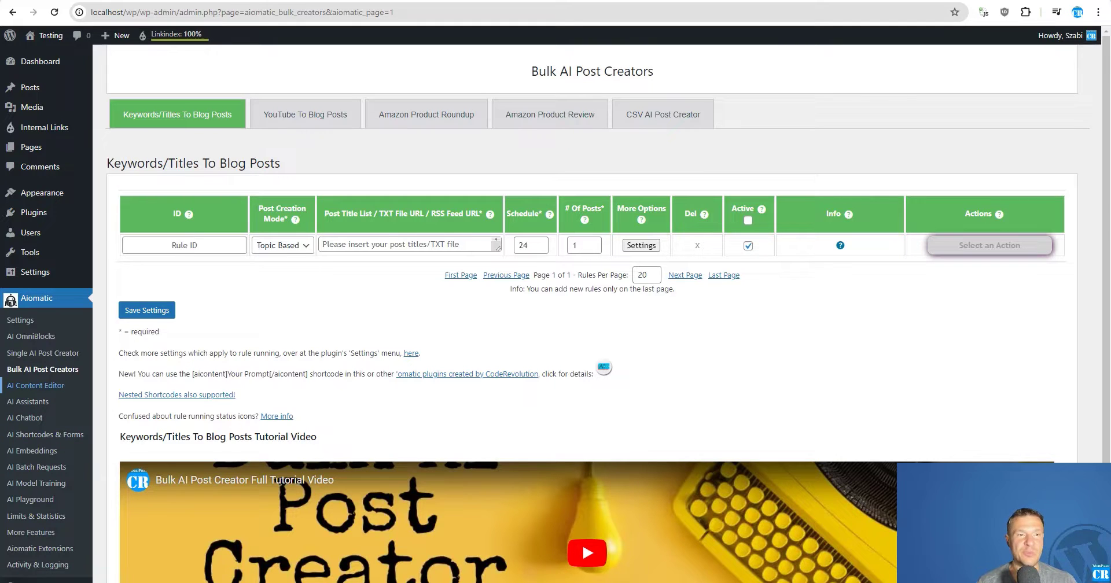
- Set 'Internal Linking Method To Use' to 'Internal Link Juicer plugin'
scroll(509, 243, "down", 4)
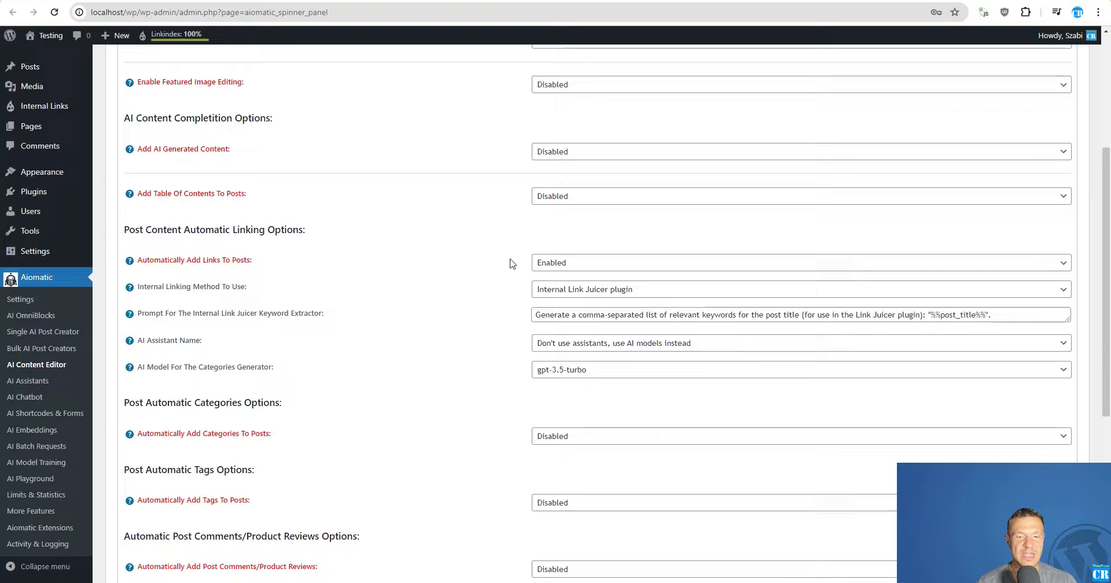
left_click(559, 289)
left_click(556, 302)
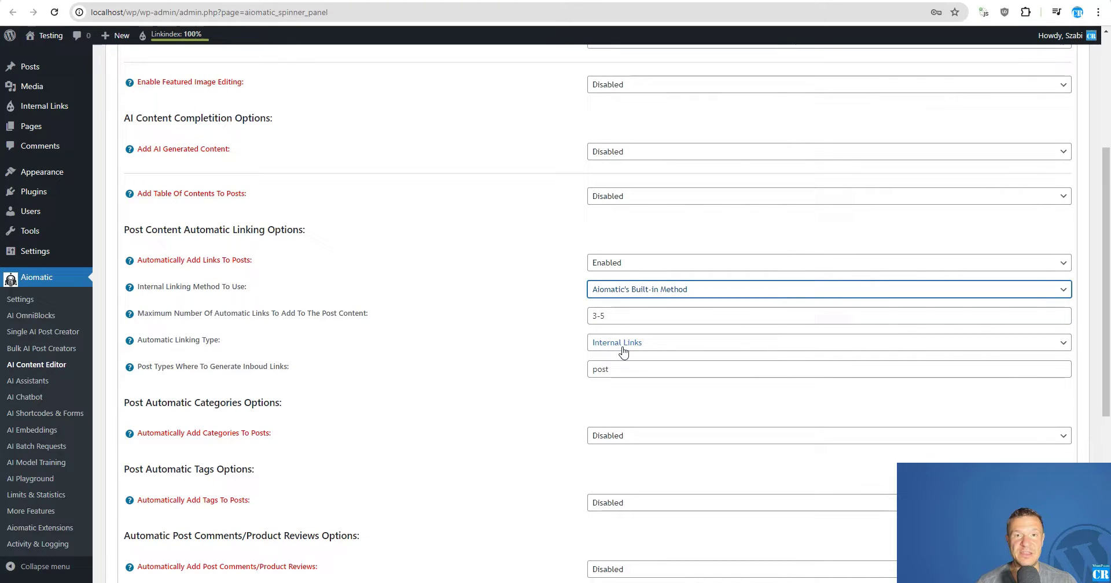
left_click(604, 291)
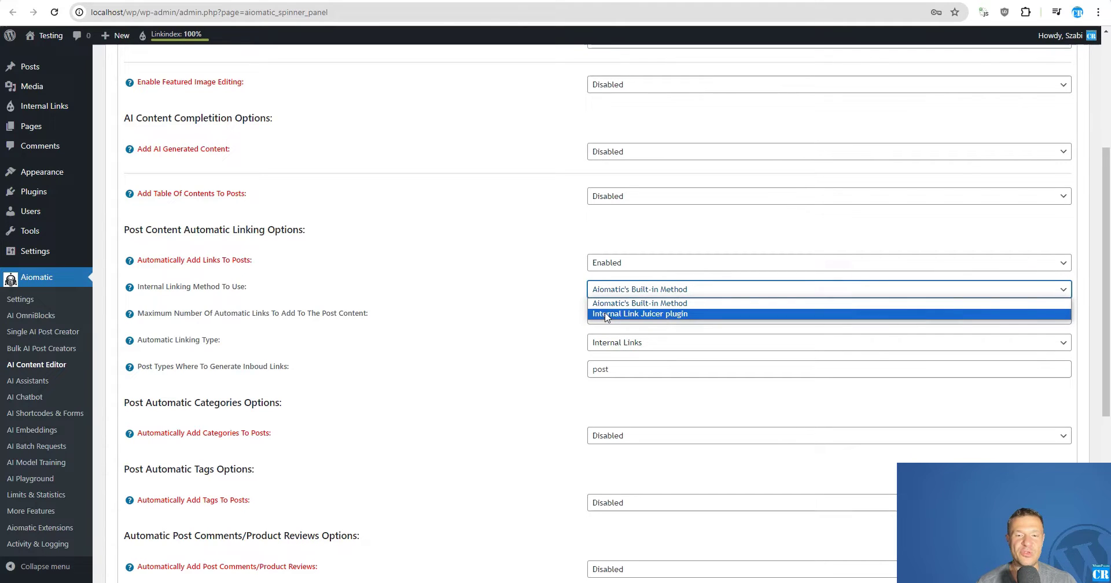
left_click(507, 322)
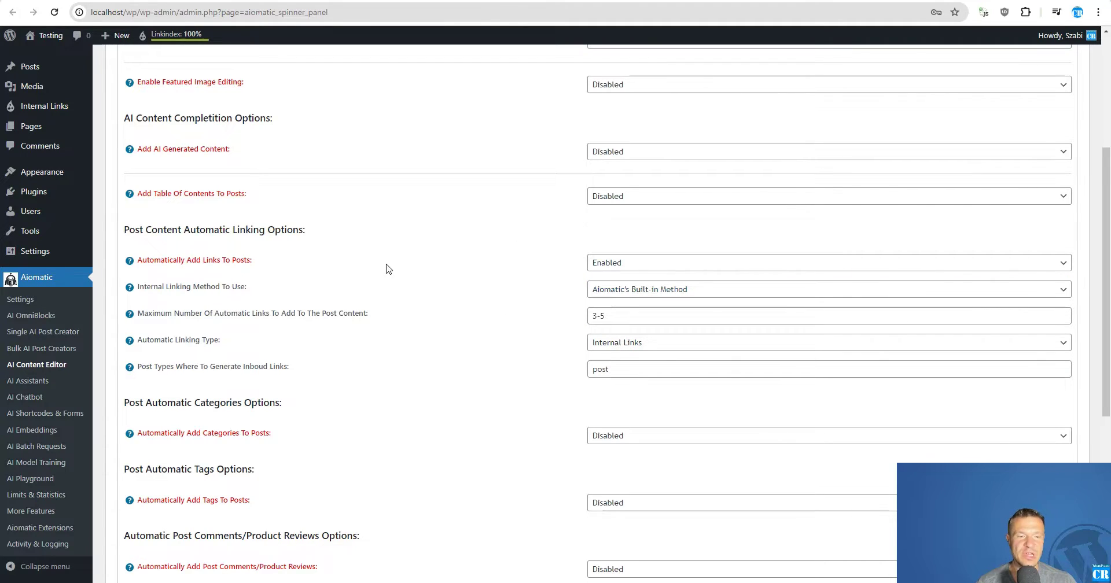
scroll(384, 268, "up", 4)
scroll(138, 414, "down", 3)
scroll(306, 387, "up", 3)
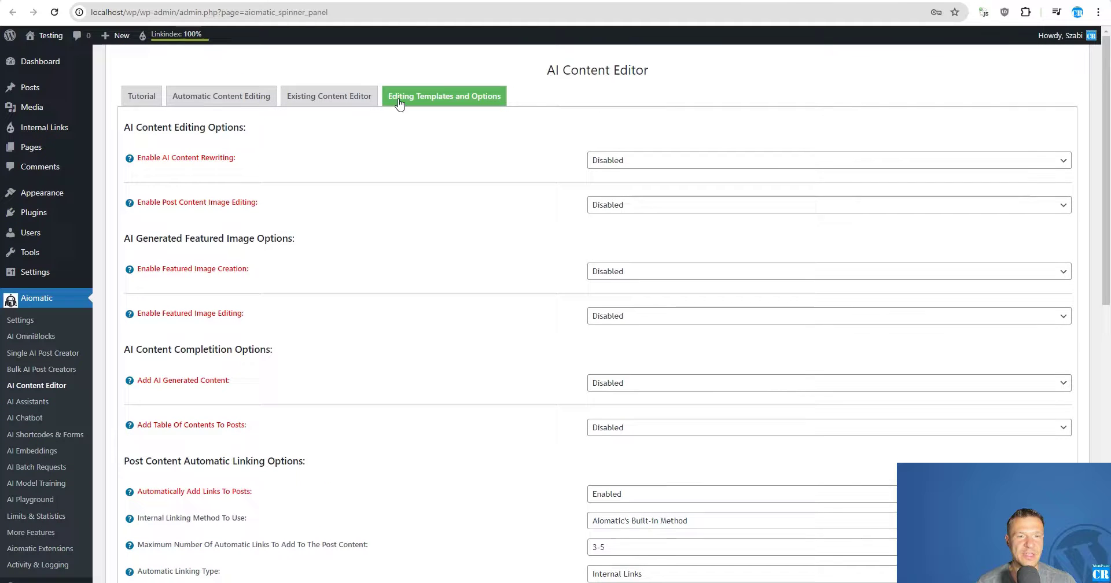
scroll(612, 297, "down", 4)
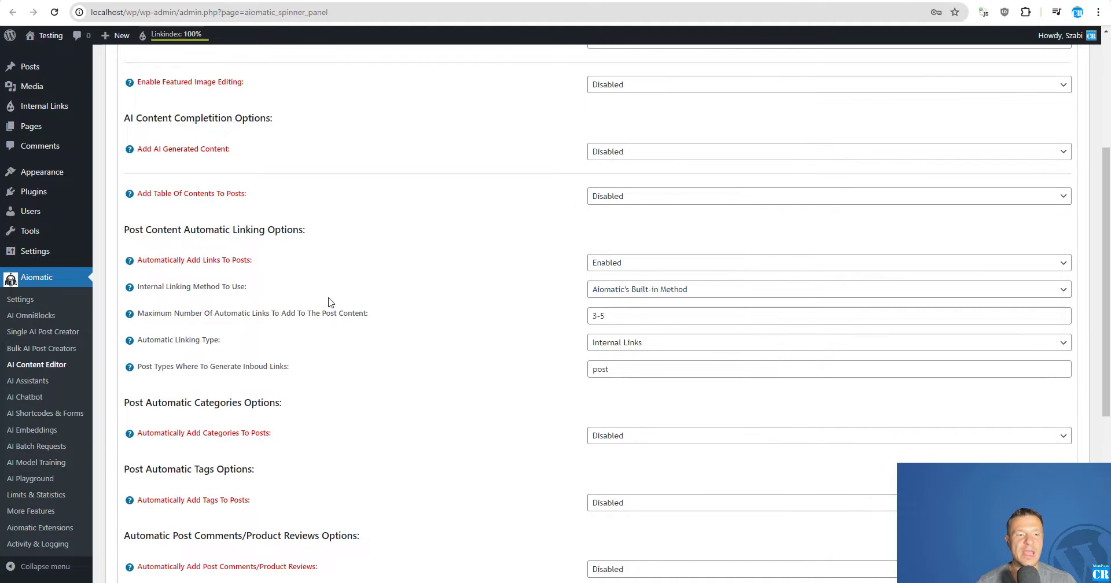
left_click(606, 295)
left_click_drag(146, 287, 234, 287)
left_click(592, 288)
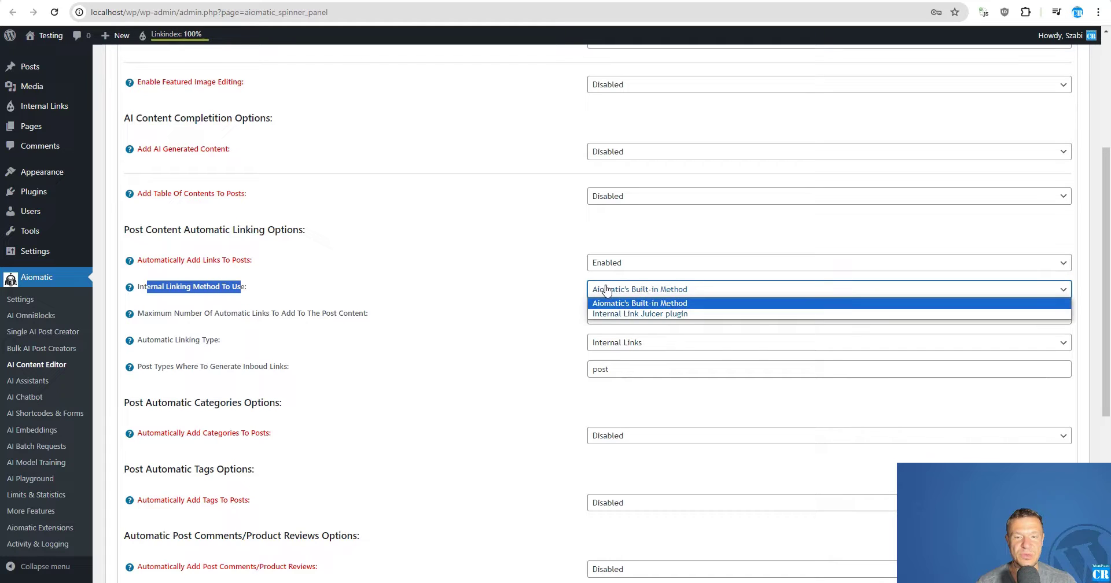
left_click(603, 315)
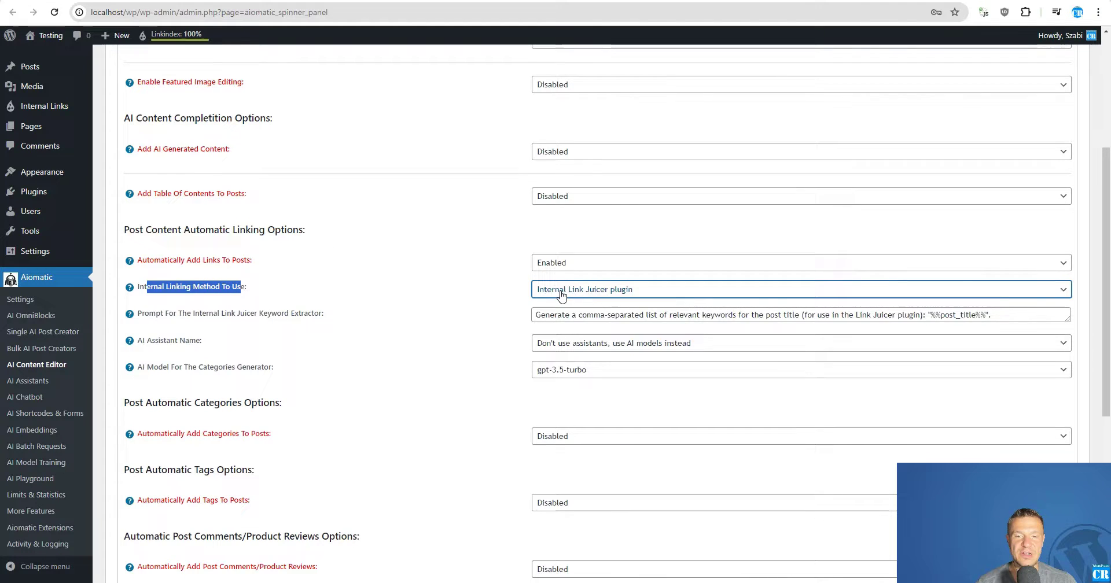
- Review the keyword extractor prompt and the gpt-3.5-turbo AI model, leaving both unchanged
left_click_drag(536, 317, 662, 328)
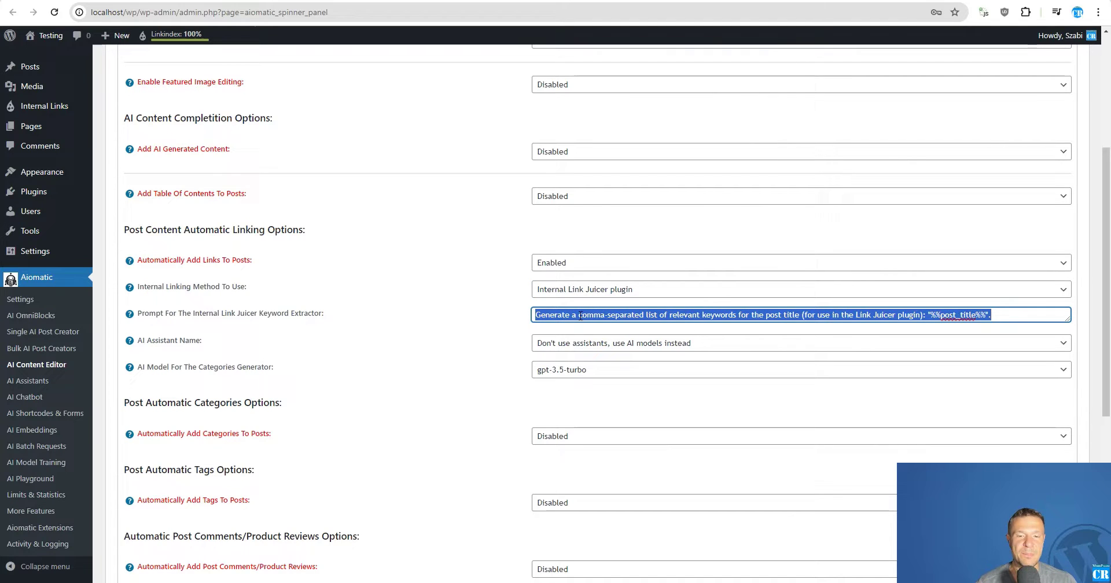
left_click(550, 374)
left_click(500, 373)
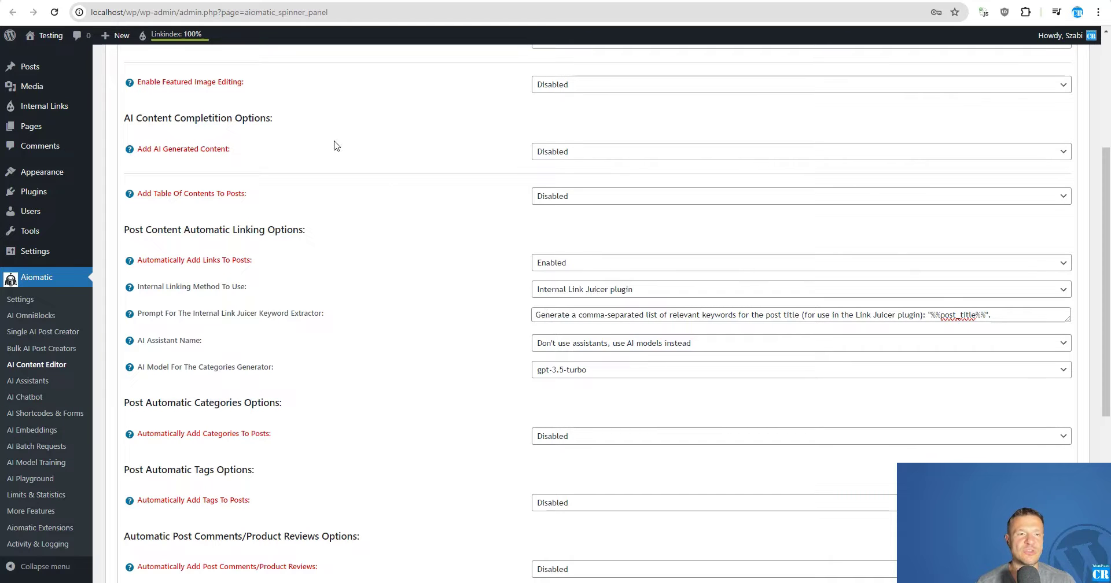
- Save the Internal Link Juicer linking settings
scroll(347, 300, "down", 4)
scroll(347, 300, "down", 2)
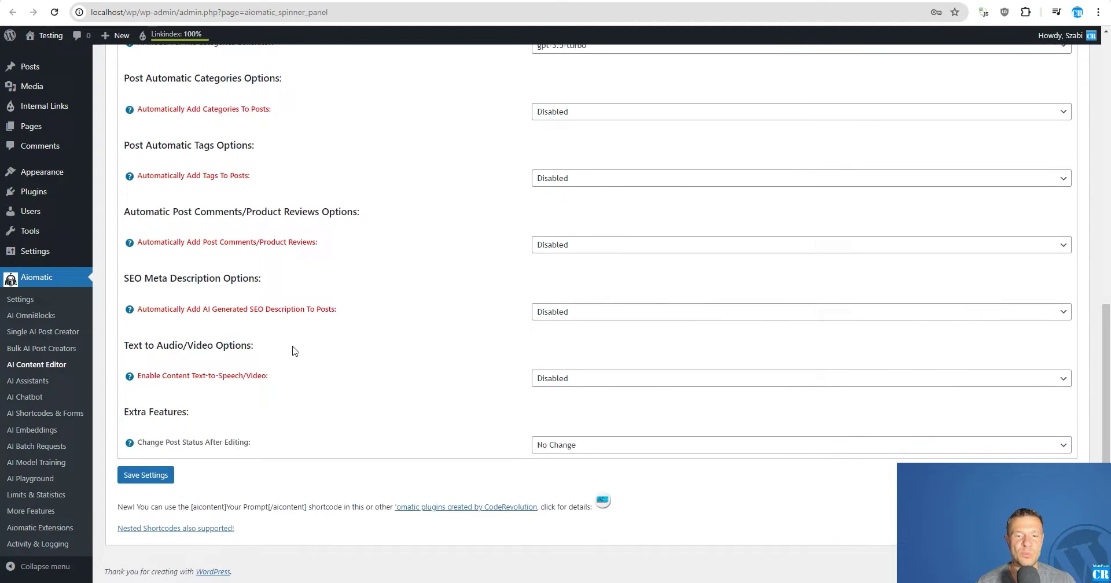
left_click(145, 472)
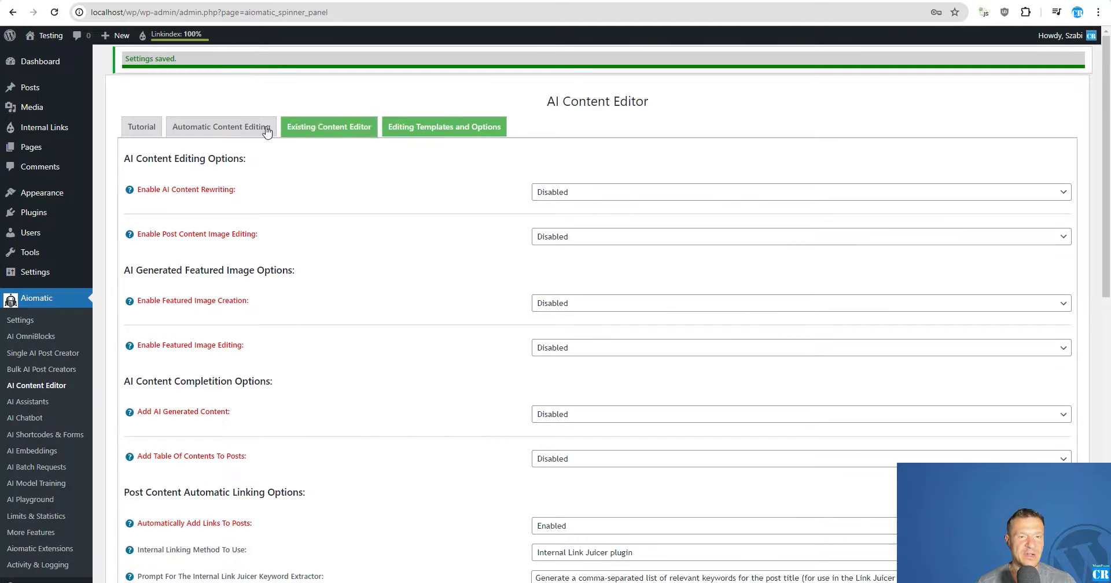
- Confirm automatic post editing is switched on, then look over the editing templates and options
left_click(235, 129)
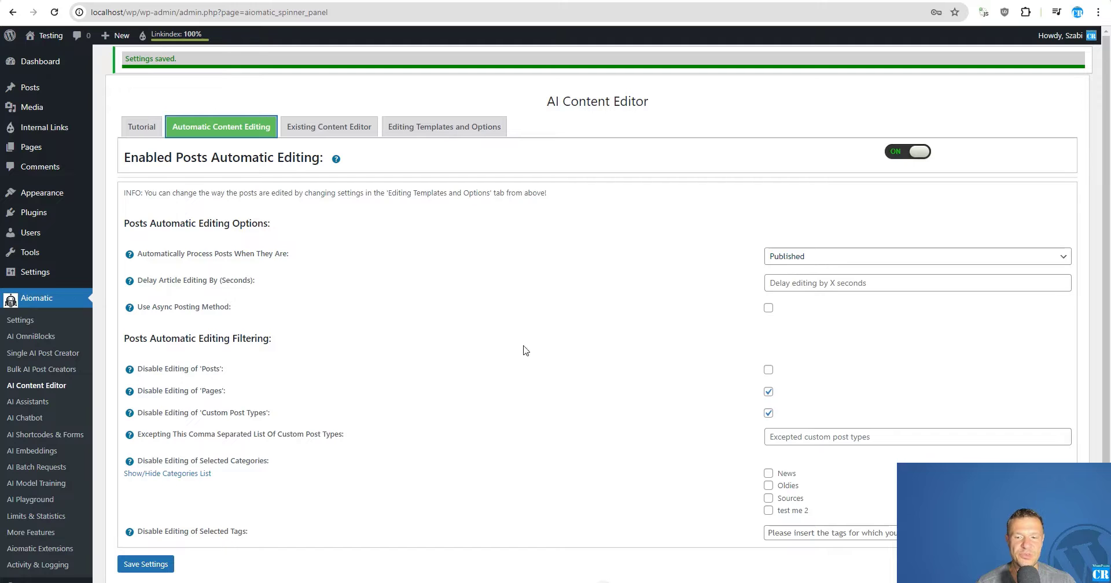
left_click(413, 130)
scroll(423, 266, "down", 3)
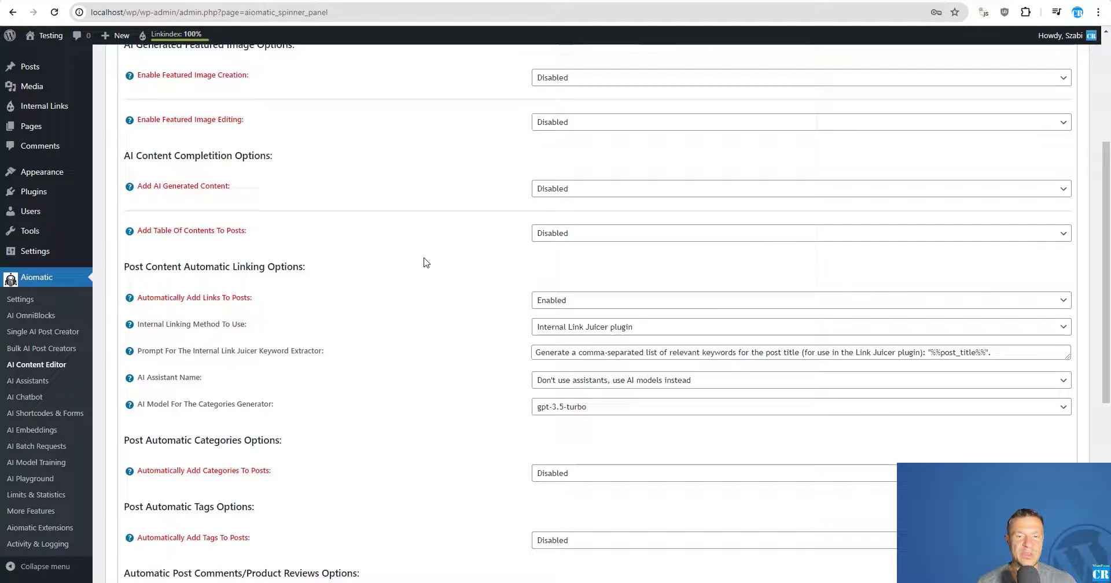
scroll(513, 338, "down", 2)
scroll(424, 156, "up", 5)
scroll(489, 257, "down", 4)
scroll(489, 258, "down", 2)
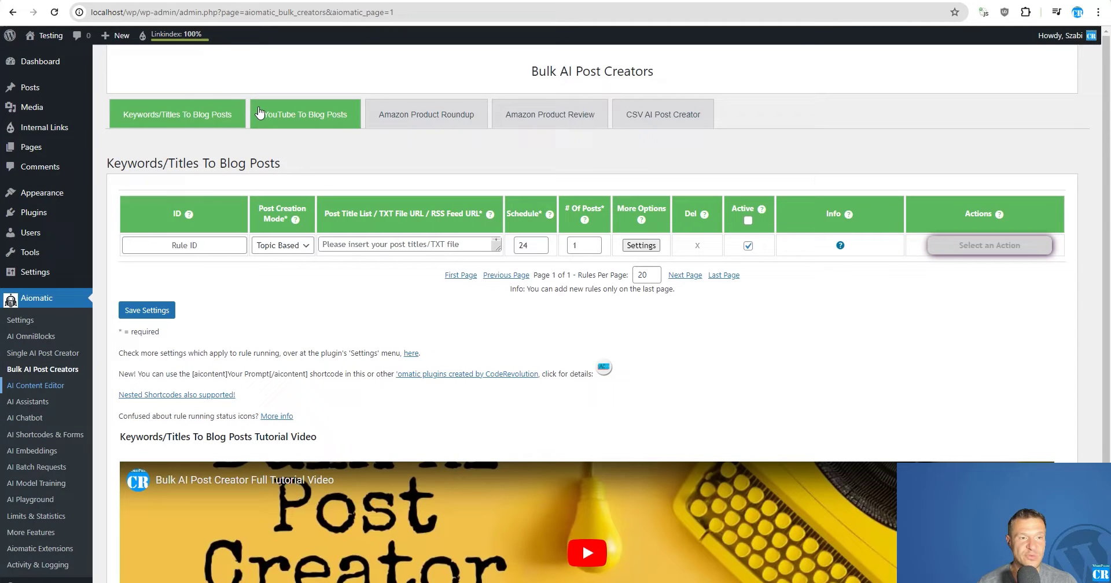
- Enter 'WordPress plugins in 2024' as the first title and duplicate it onto a second line
left_click(404, 247)
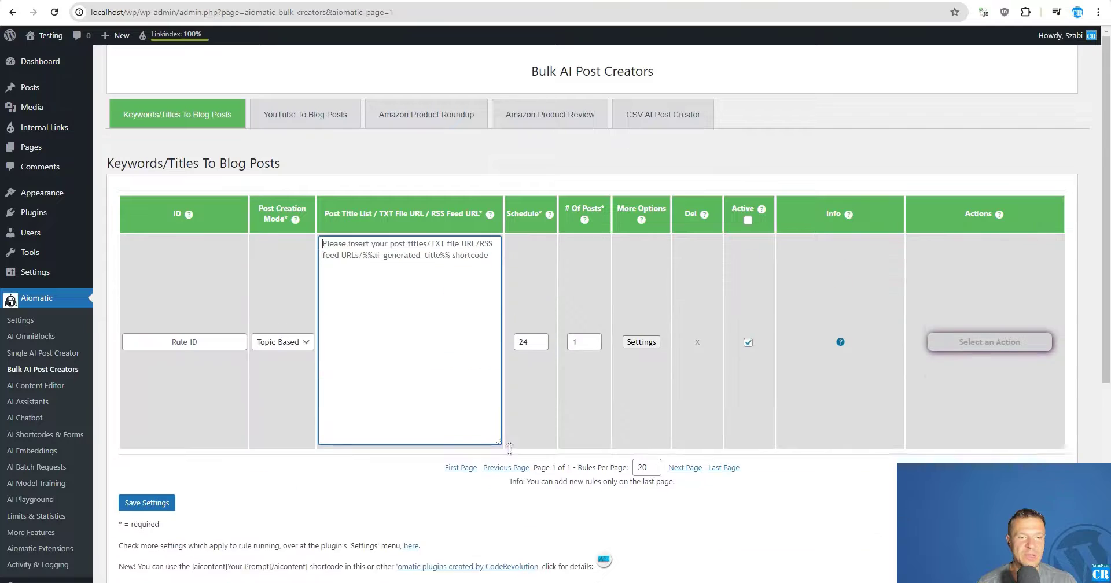
type("WordPress plugins in 2024")
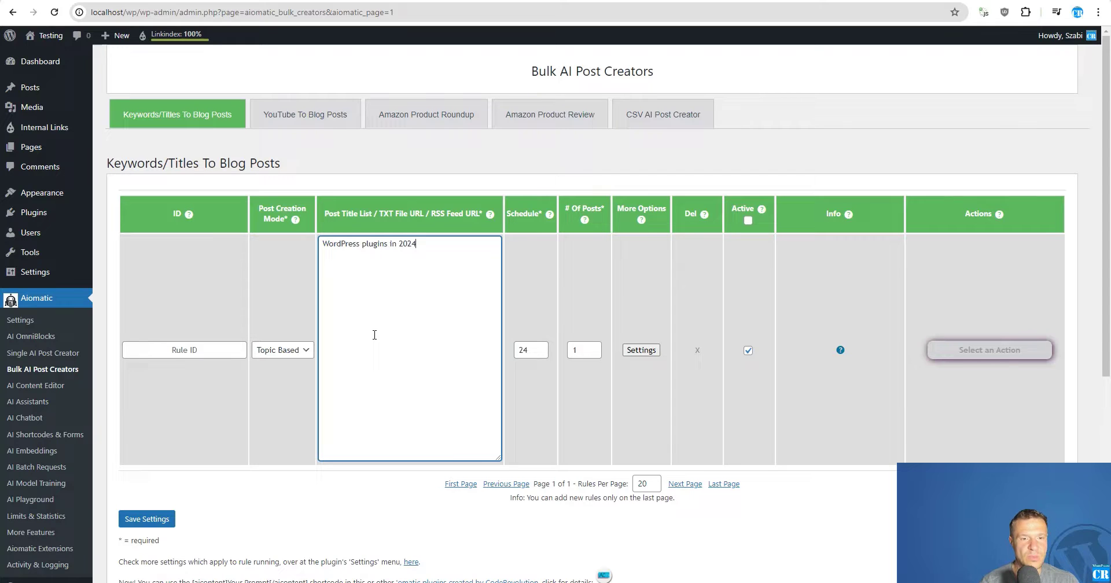
key("ctrl+a")
key("ctrl+c")
left_click(414, 314)
key("Return")
key("ctrl+v")
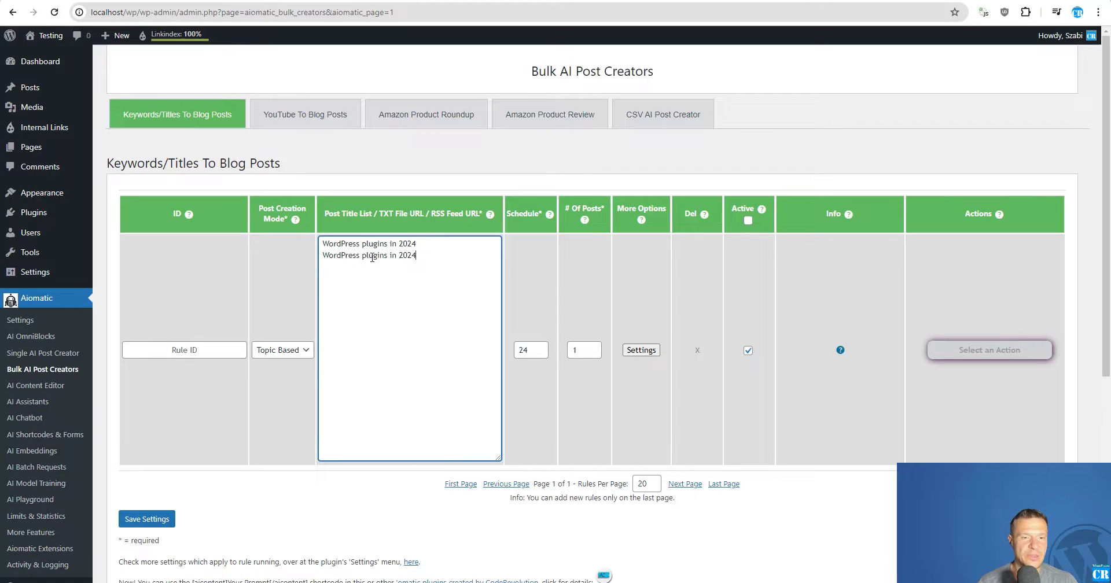
- Turn the copies into 'WordPress themes in 2024' and 'WordPress news in 2024'
double_click(372, 257)
type("themes")
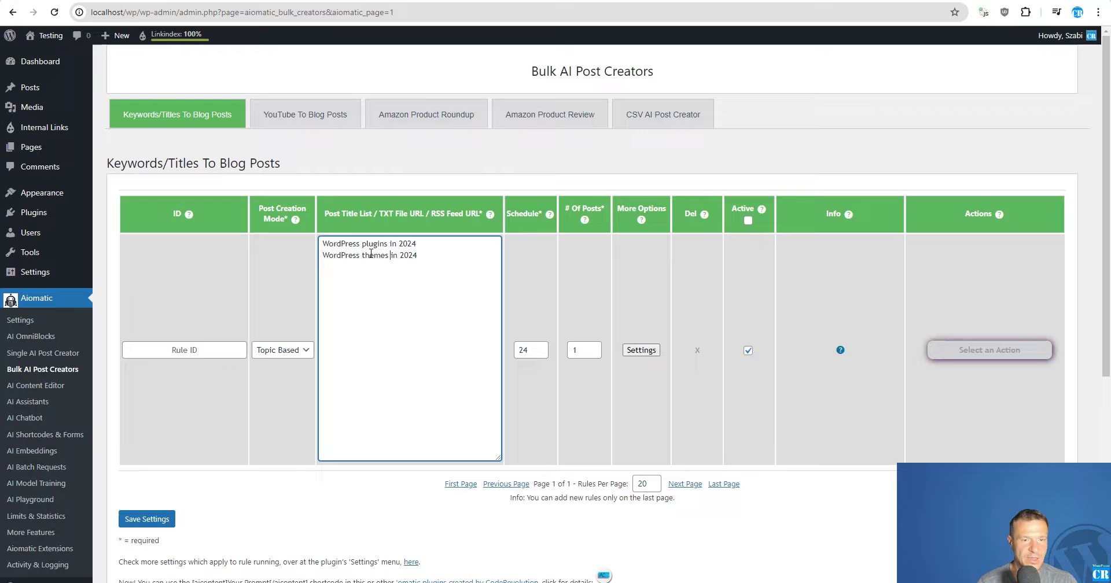
key("ctrl+v")
key("ctrl+z")
key("Return")
key("ctrl+v")
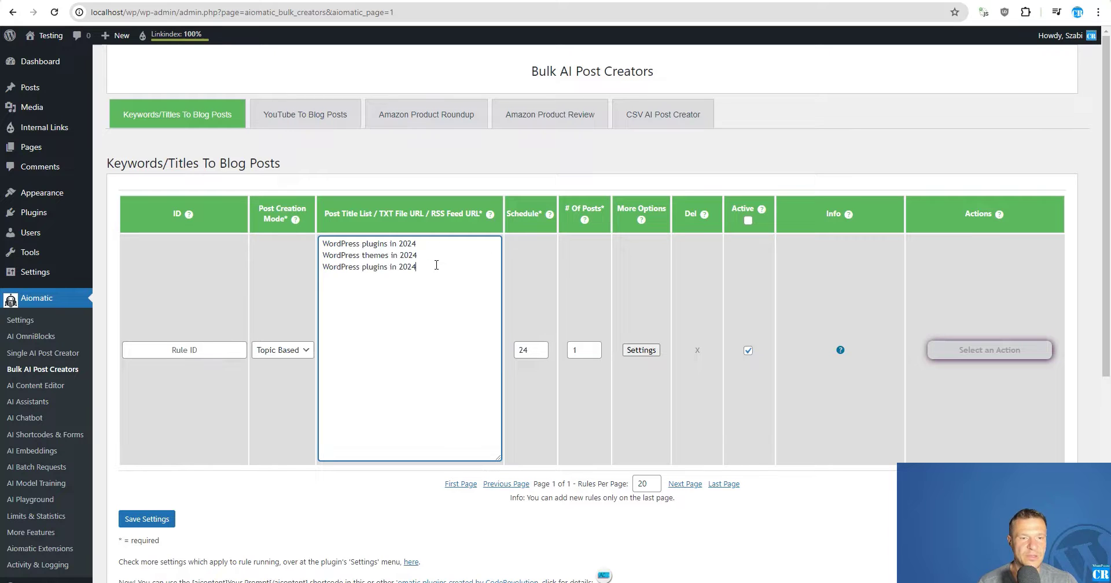
double_click(367, 269)
type("news")
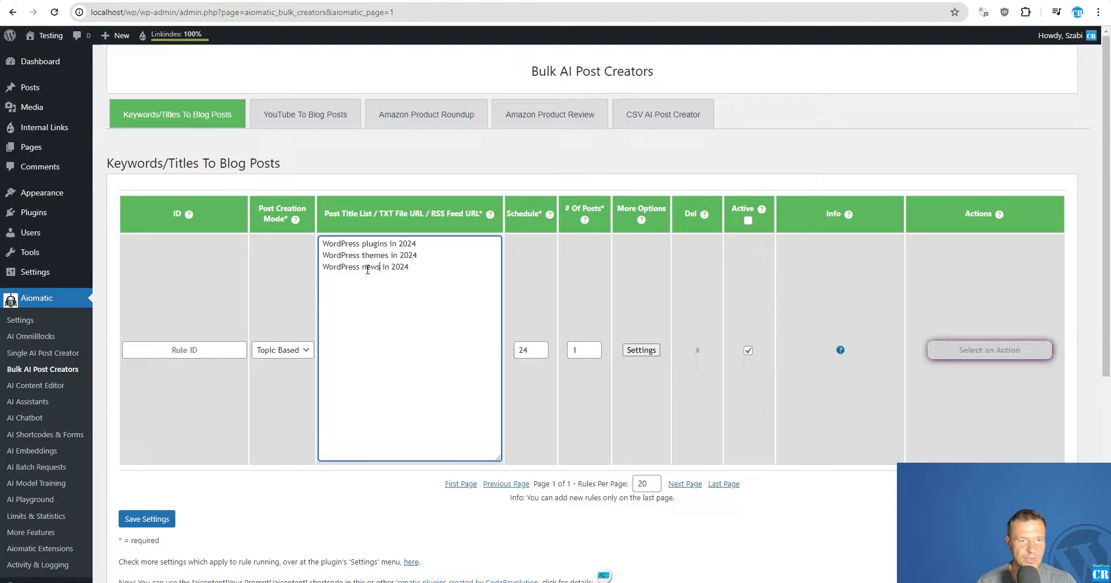
- Set # Of Posts to 3 and save the rule
double_click(575, 350)
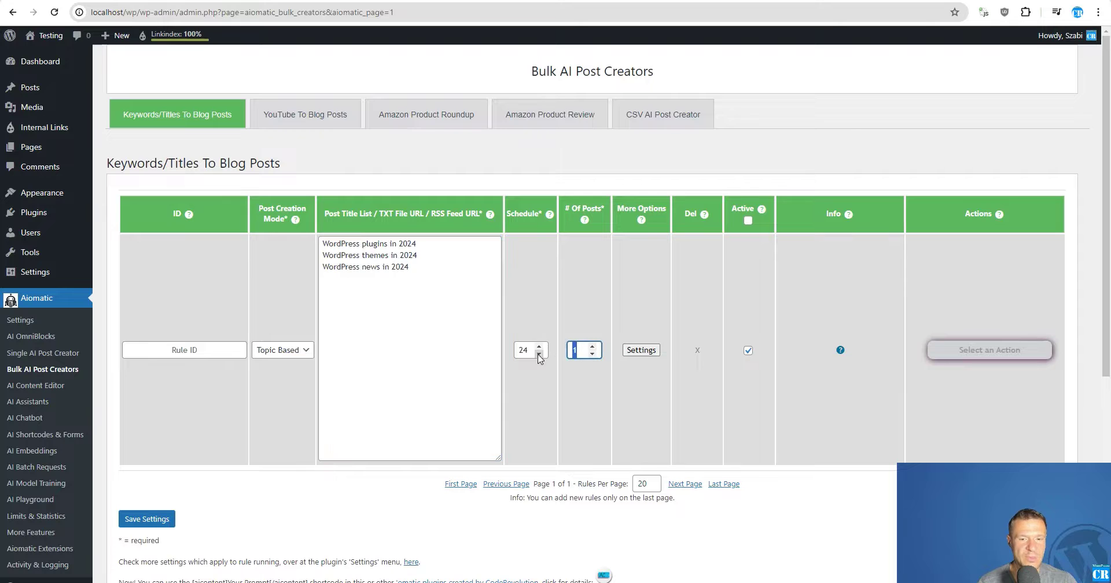
type("3")
left_click(153, 512)
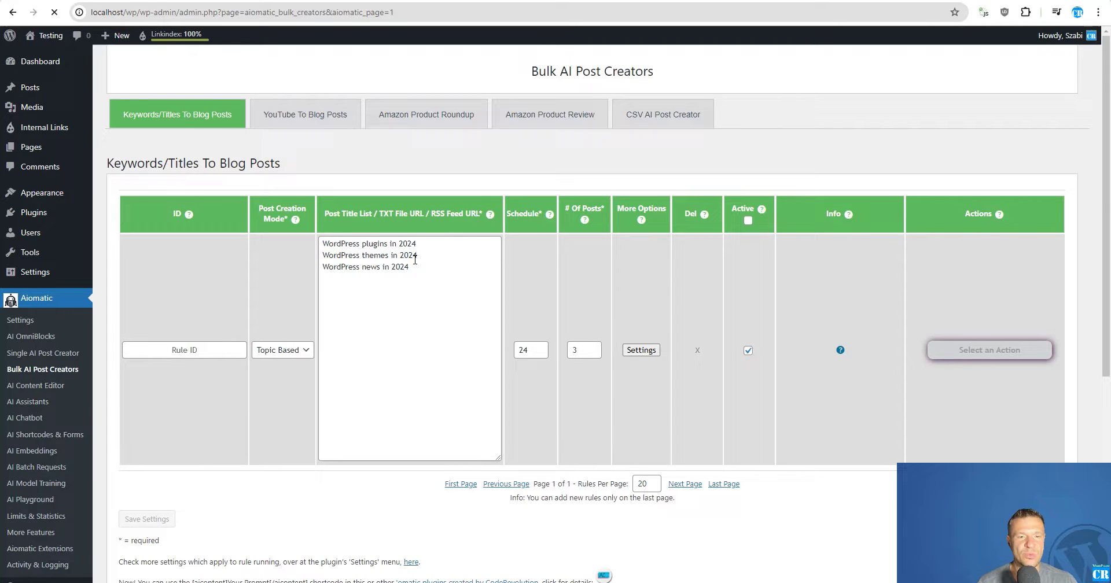
- Look through Rule ID 0's Advanced Settings and close them with OK to save
left_click(641, 245)
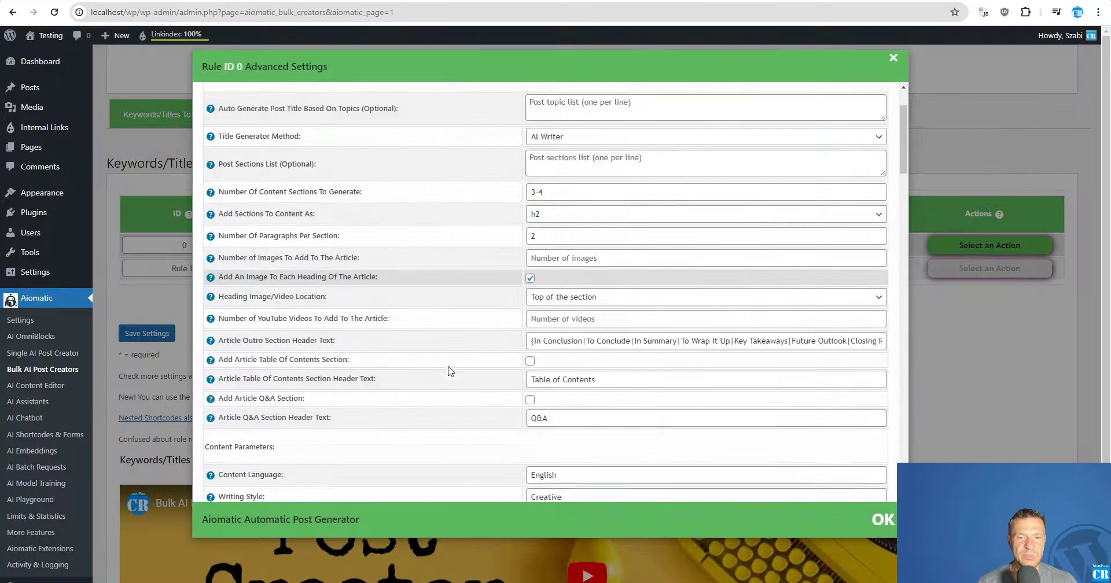
scroll(450, 367, "down", 6)
scroll(450, 367, "down", 1)
scroll(451, 364, "down", 5)
scroll(453, 359, "down", 4)
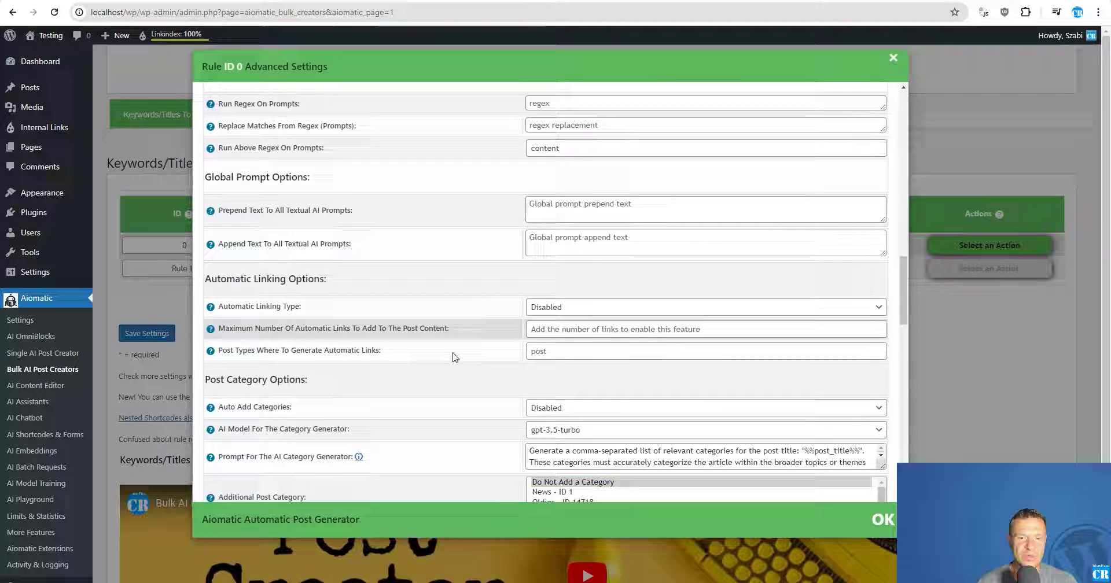
scroll(454, 356, "down", 4)
scroll(456, 353, "down", 3)
scroll(457, 354, "down", 3)
scroll(535, 355, "down", 1)
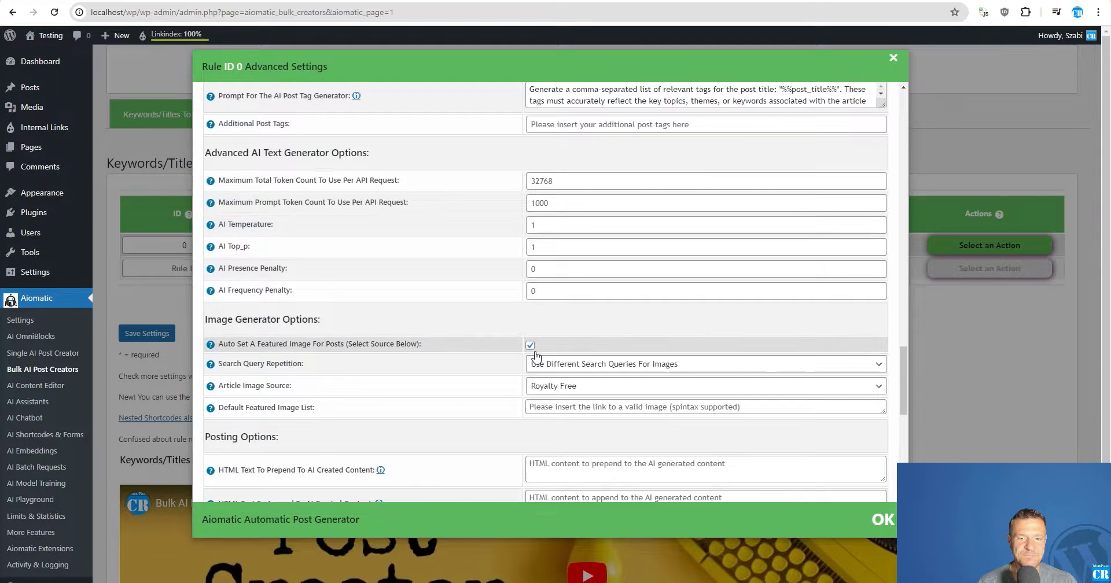
left_click(158, 335)
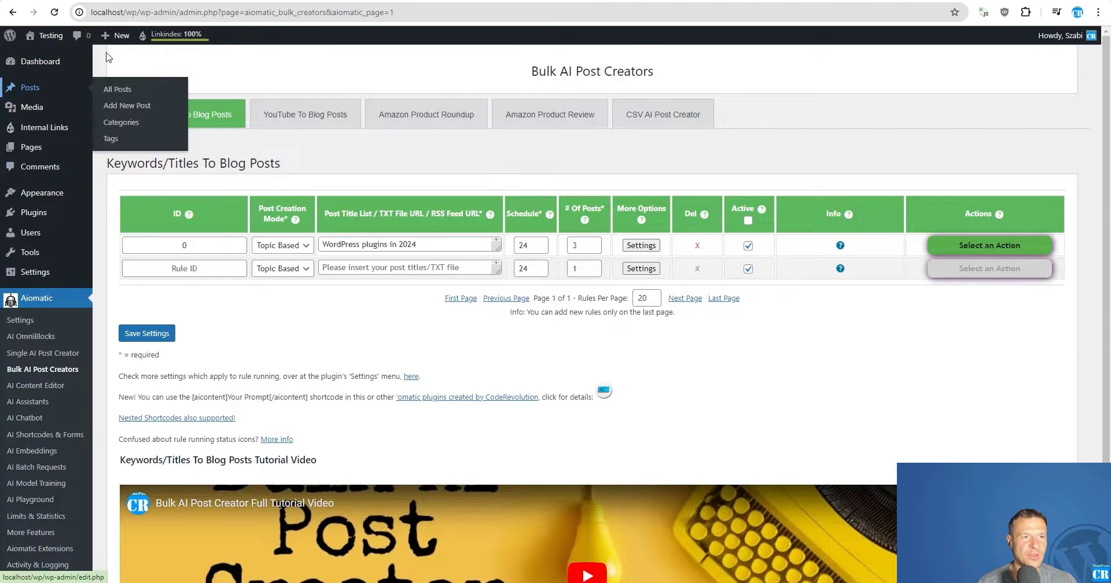
- Trash the site's only post from All Posts and delete it permanently
left_click(26, 87)
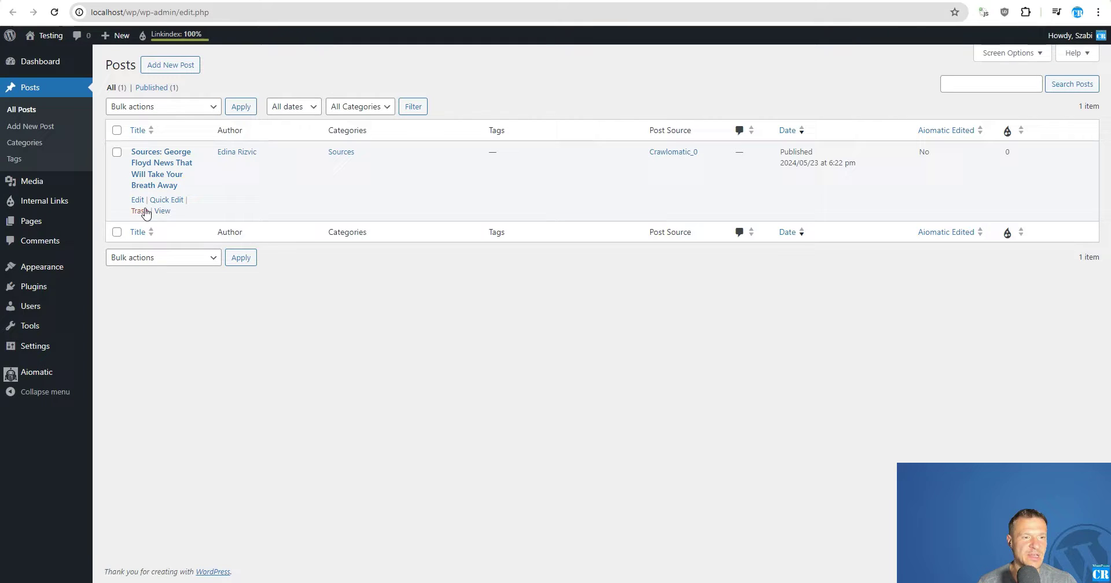
left_click(139, 210)
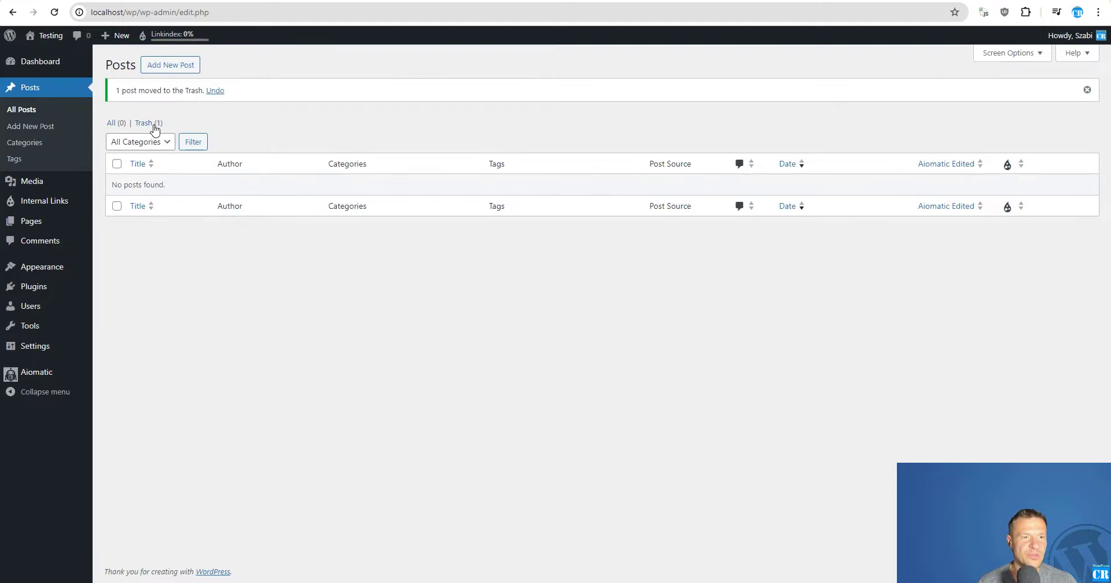
left_click(169, 210)
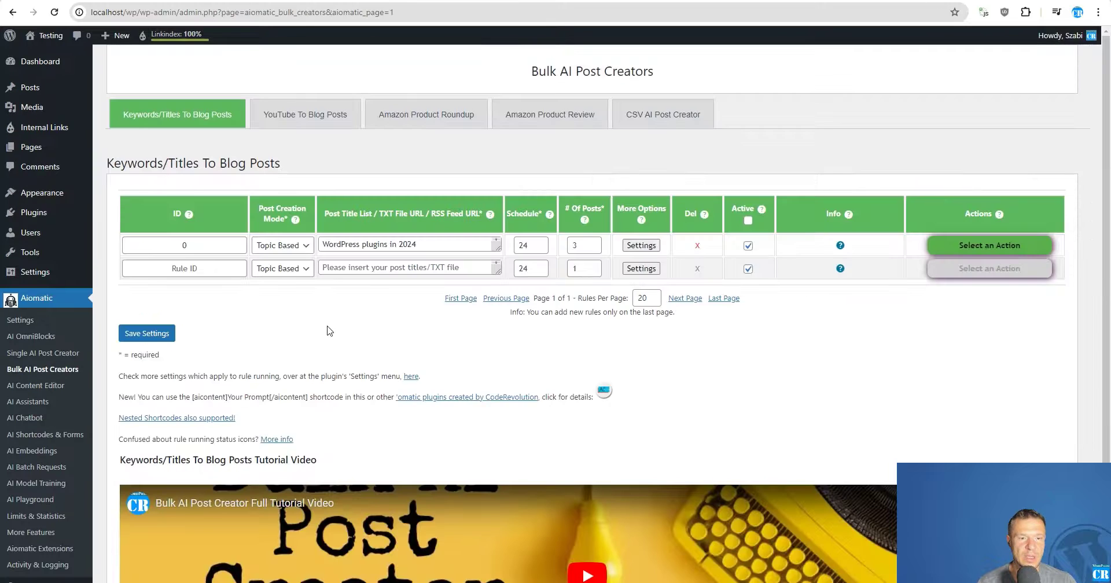
- Set the first rule's Post Creation Mode to Title Based and save it
left_click(281, 246)
left_click(285, 270)
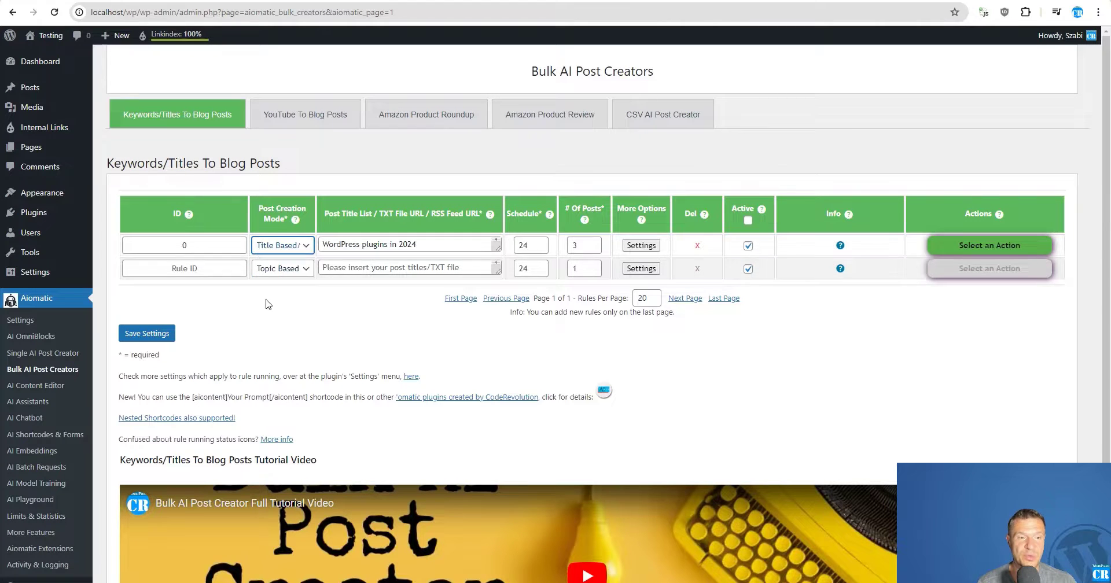
left_click(152, 292)
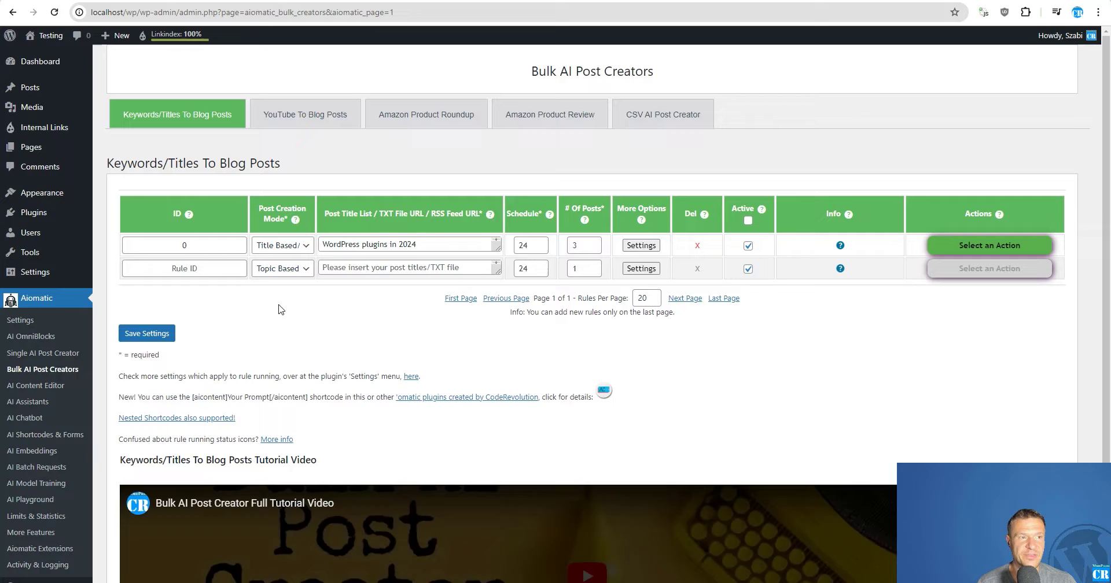
- Run the first rule now and expand its list of titles
left_click(990, 245)
left_click(983, 270)
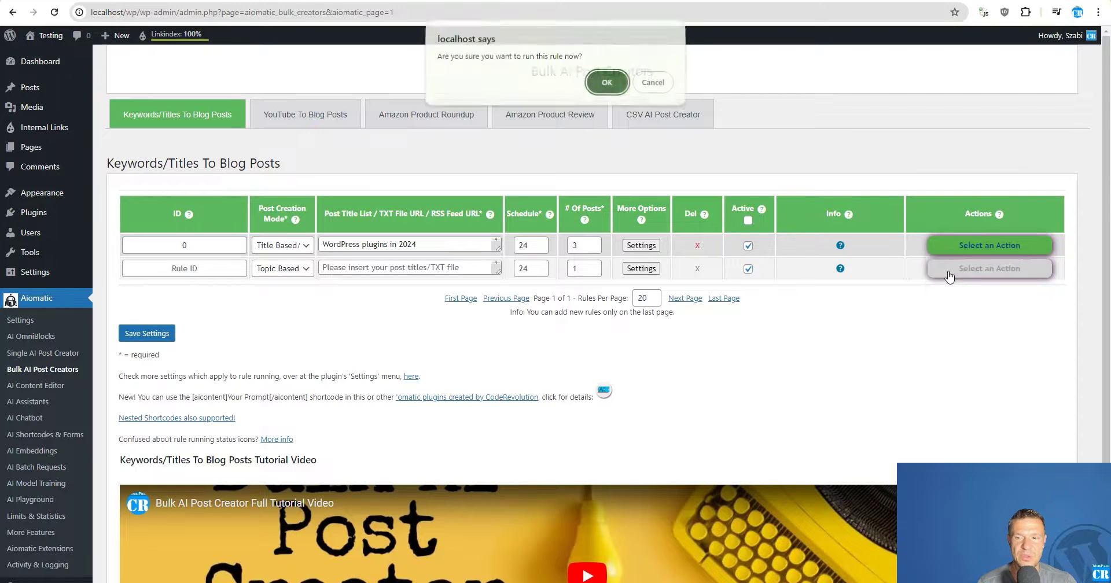
key("Return")
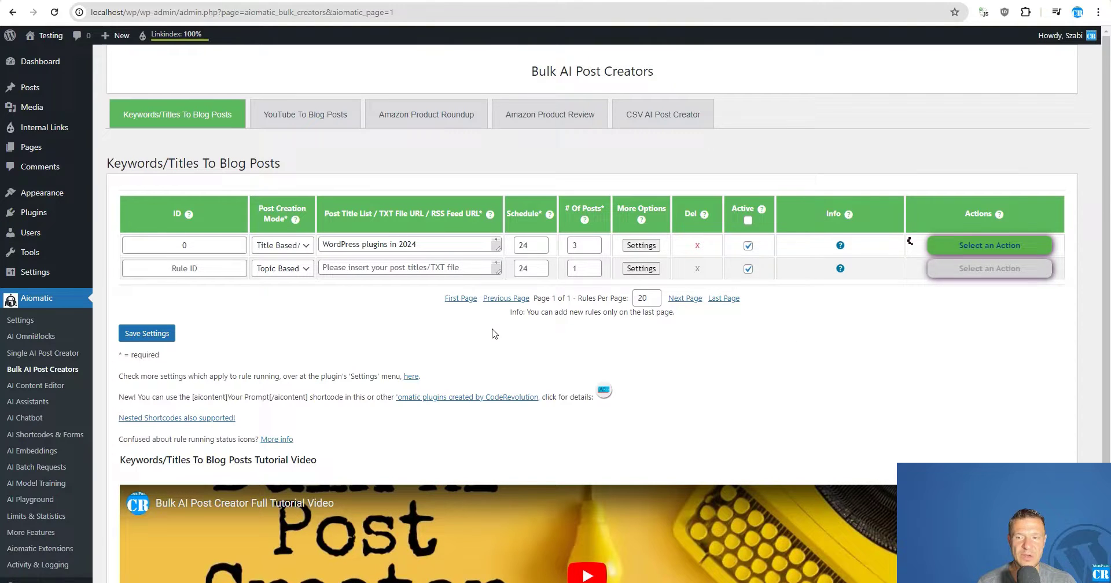
left_click(499, 247)
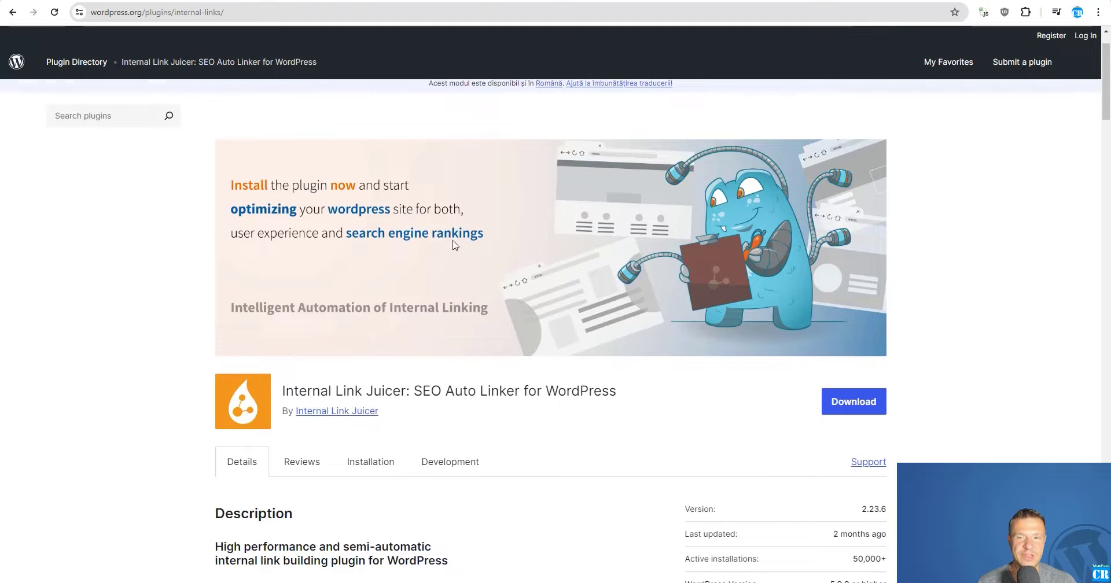
- Scroll through the Internal Link Juicer plugin page on wordpress.org
scroll(453, 245, "down", 3)
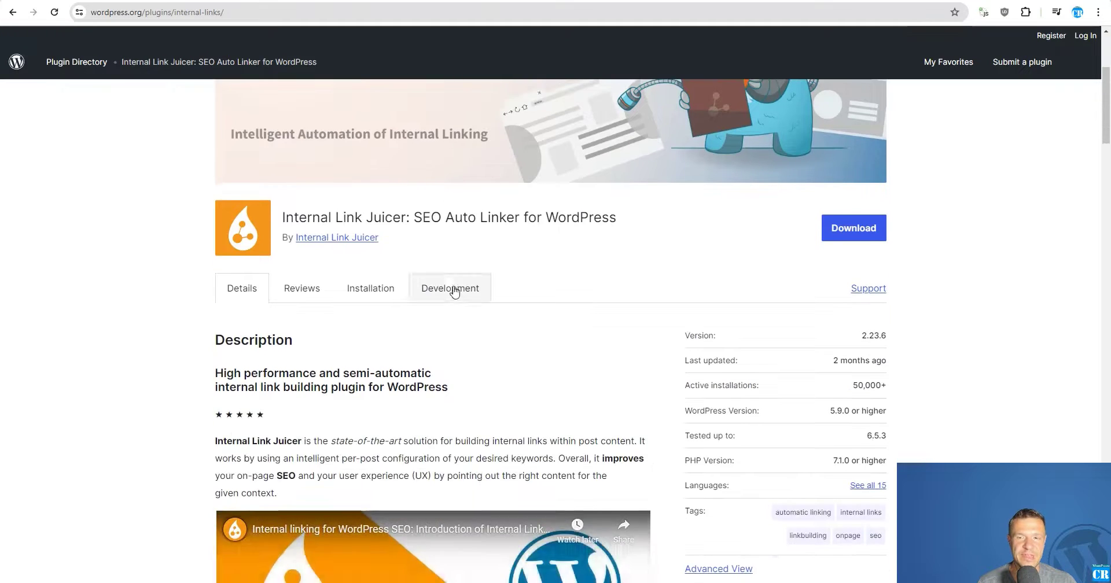
scroll(454, 288, "up", 4)
scroll(411, 229, "down", 3)
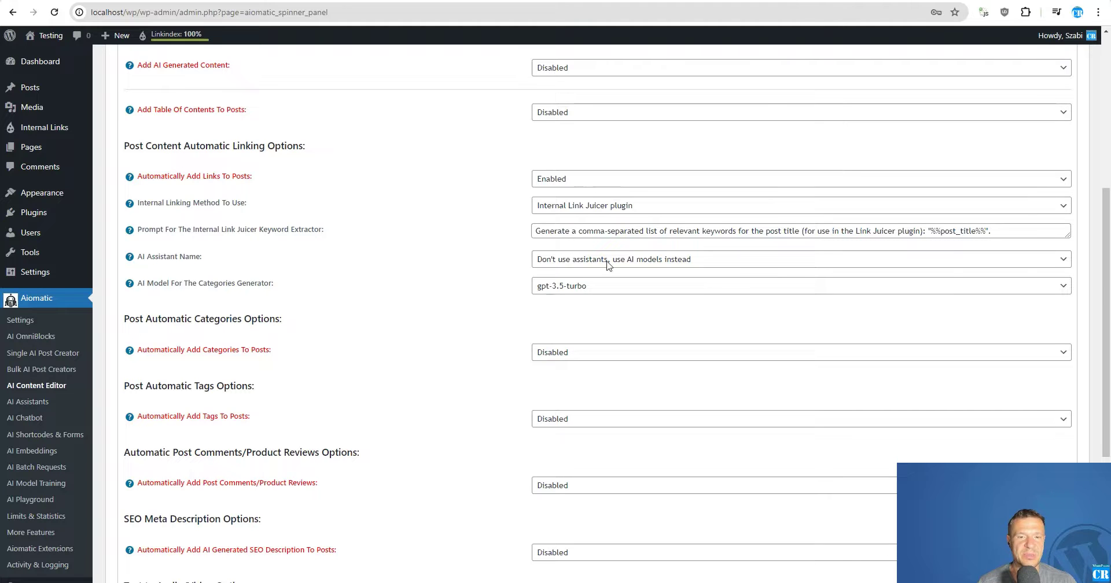
- Scroll up to review the AI Content Editor's Post Content Automatic Linking Options
scroll(292, 260, "up", 5)
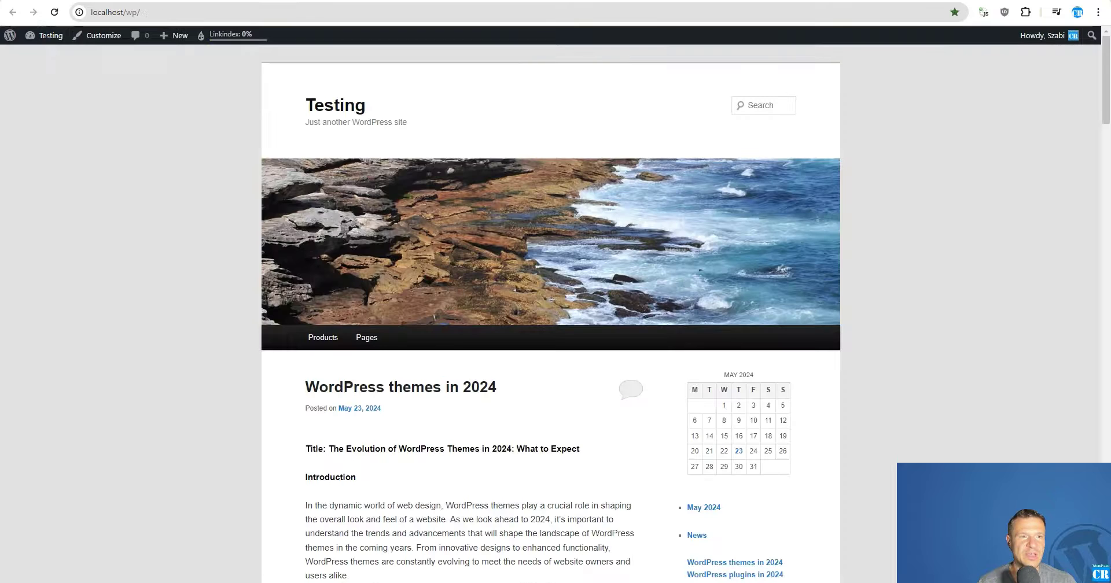
- Scroll through the generated posts on the home page and reload it
scroll(269, 234, "down", 4)
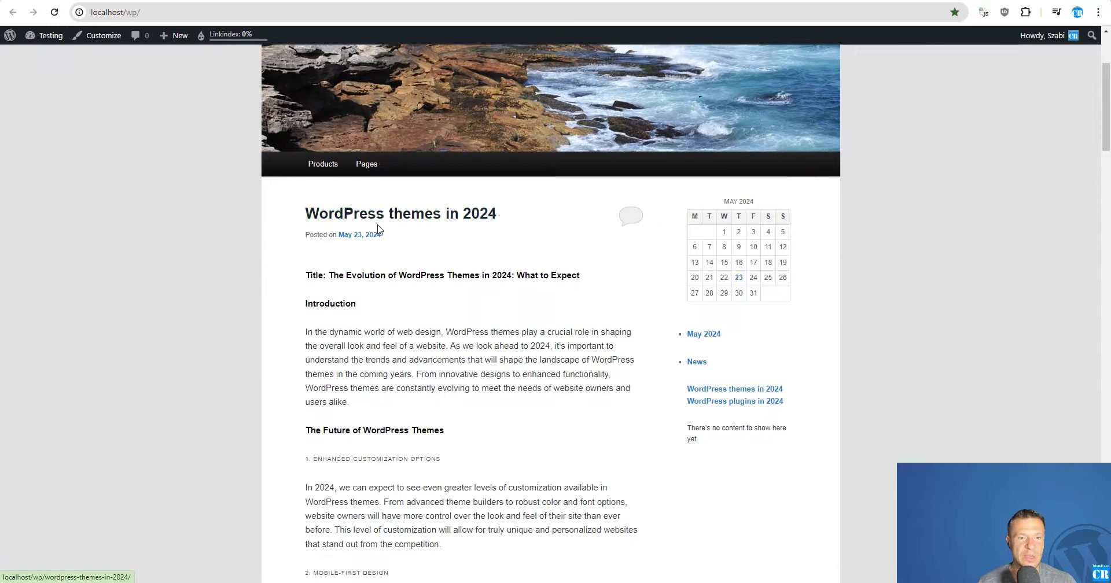
scroll(376, 232, "down", 4)
scroll(376, 231, "down", 5)
scroll(393, 230, "down", 5)
scroll(408, 229, "down", 4)
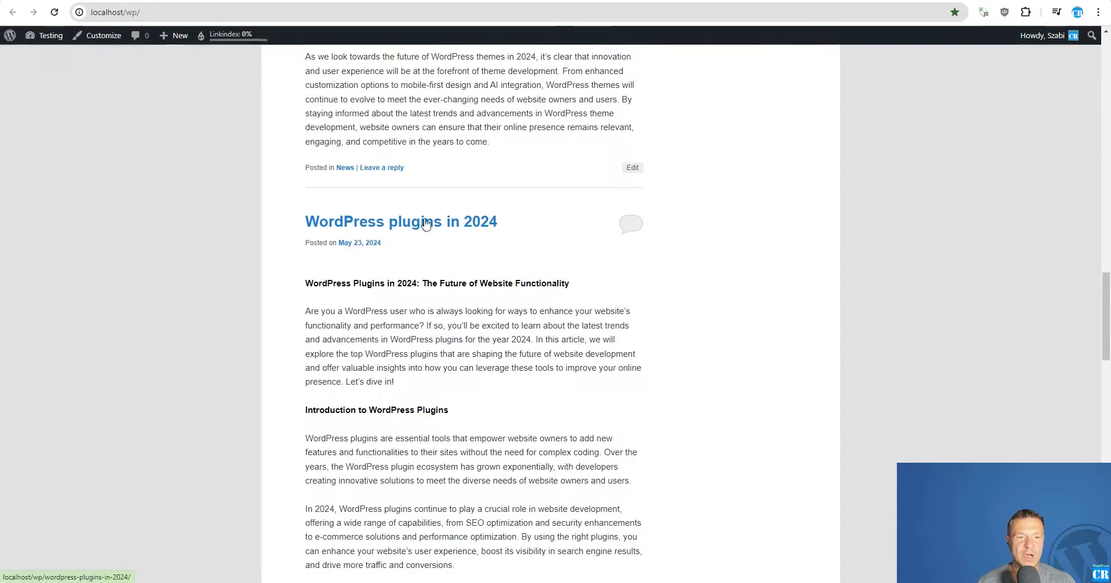
scroll(431, 297, "down", 5)
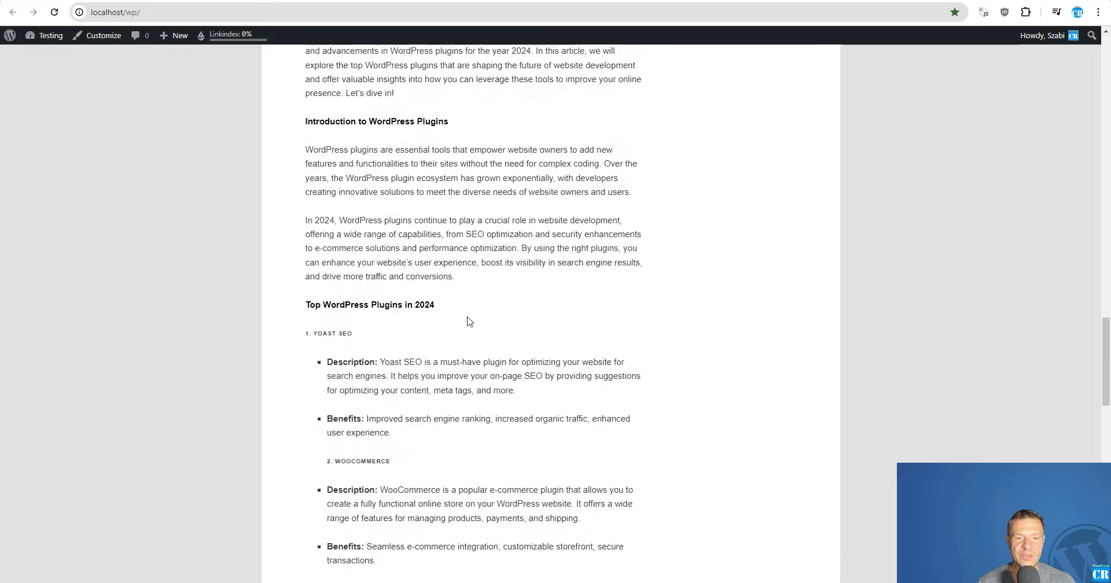
scroll(469, 324, "up", 10)
scroll(471, 334, "up", 4)
scroll(472, 313, "up", 10)
scroll(471, 277, "up", 5)
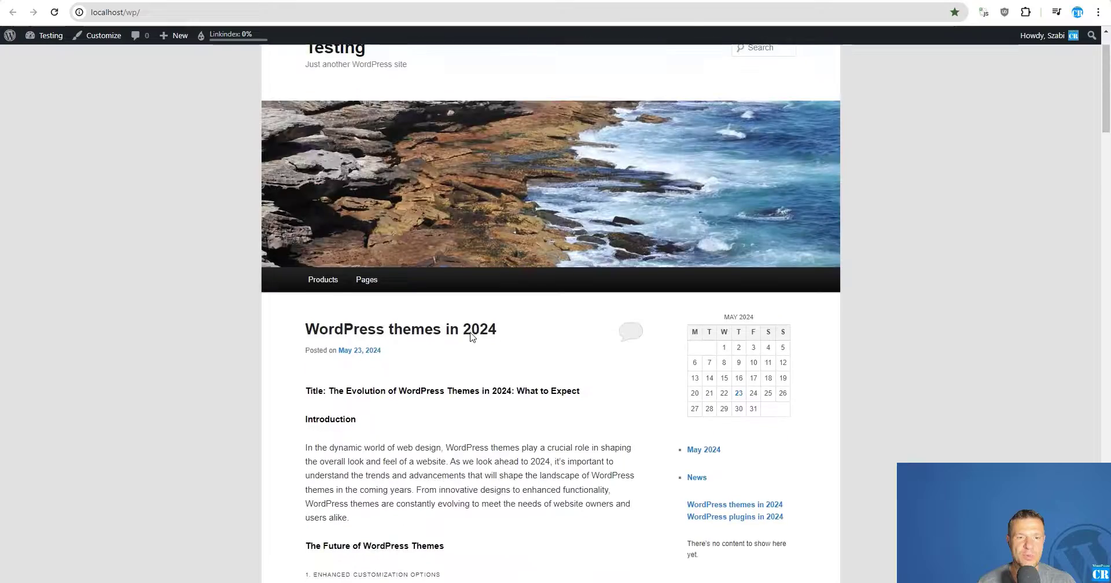
left_click(51, 35)
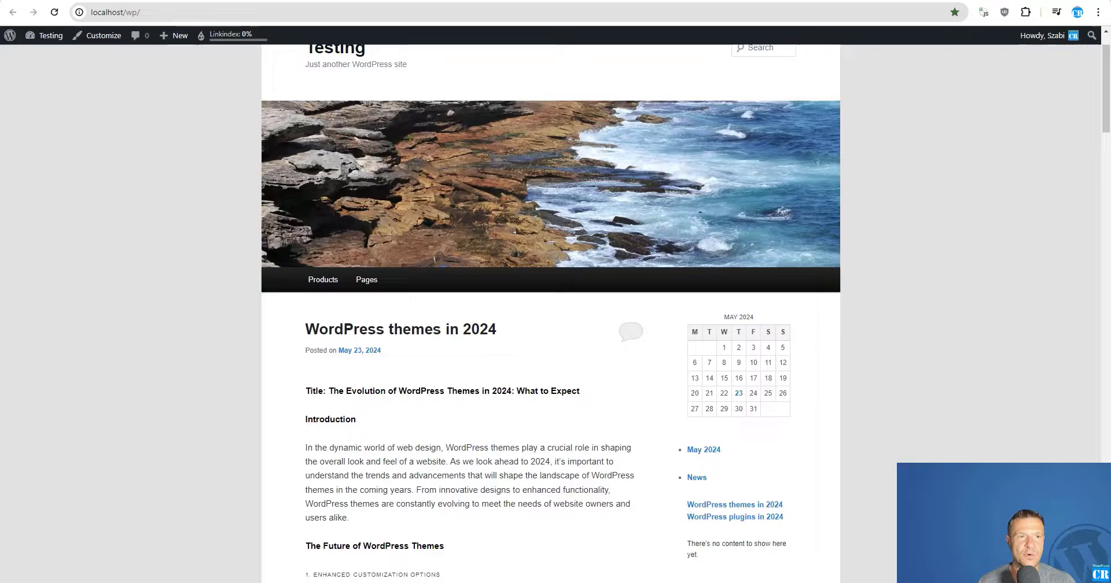
- Open the 'WordPress news in 2024' post and scroll through its content
left_click(54, 12)
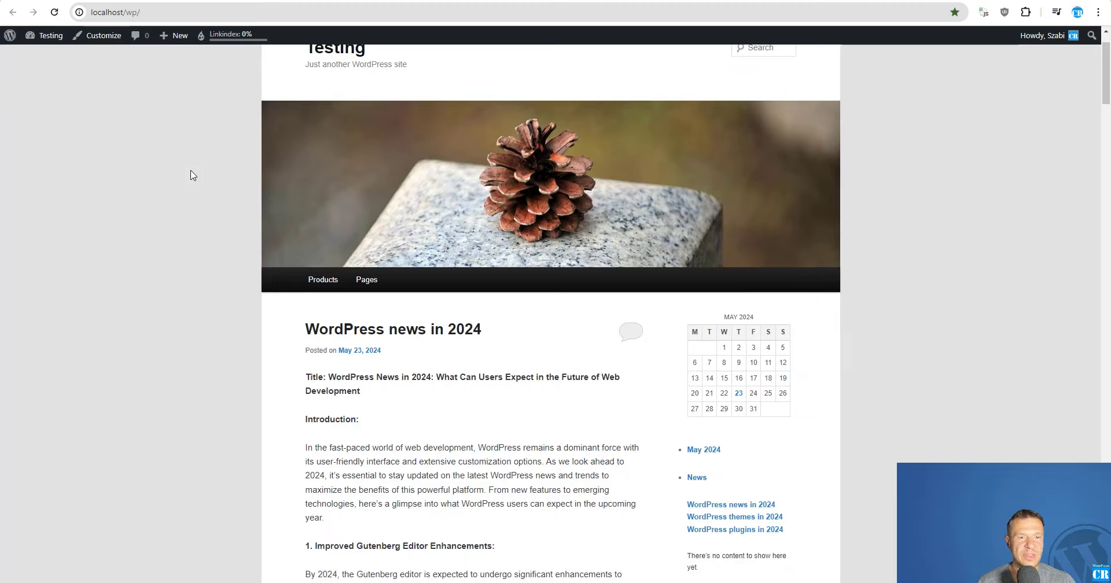
scroll(322, 255, "down", 2)
left_click(436, 221)
scroll(434, 231, "down", 4)
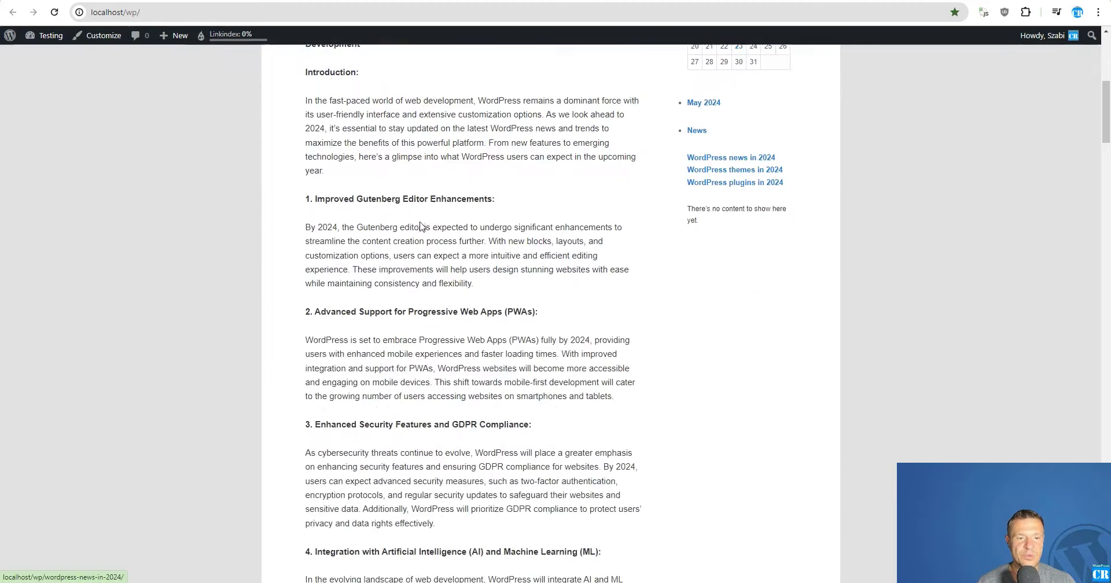
scroll(430, 260, "down", 2)
scroll(428, 289, "up", 6)
scroll(422, 316, "down", 5)
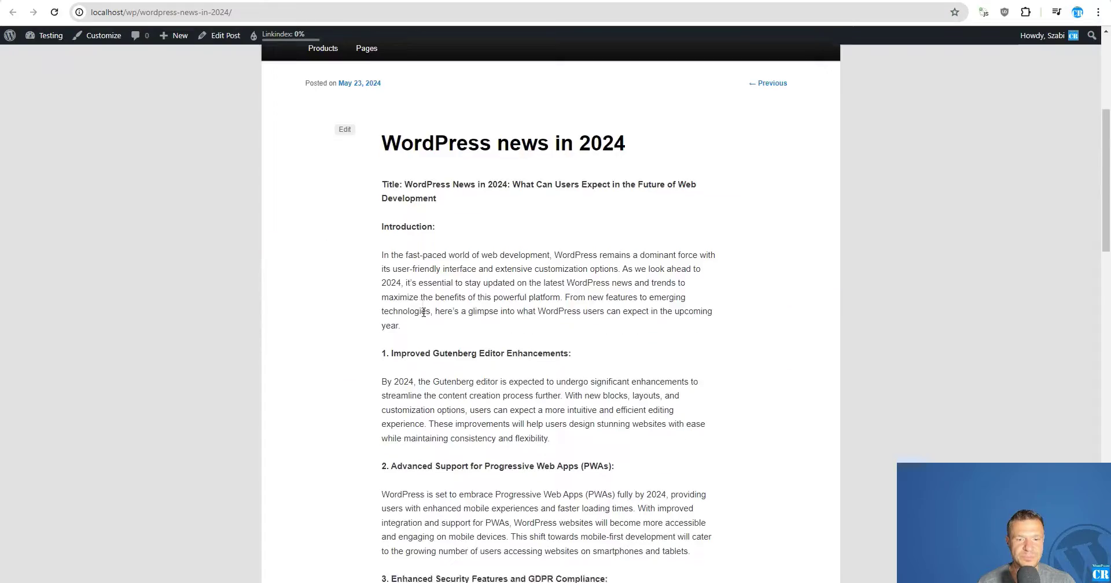
scroll(422, 312, "down", 3)
scroll(421, 241, "up", 5)
scroll(421, 241, "up", 3)
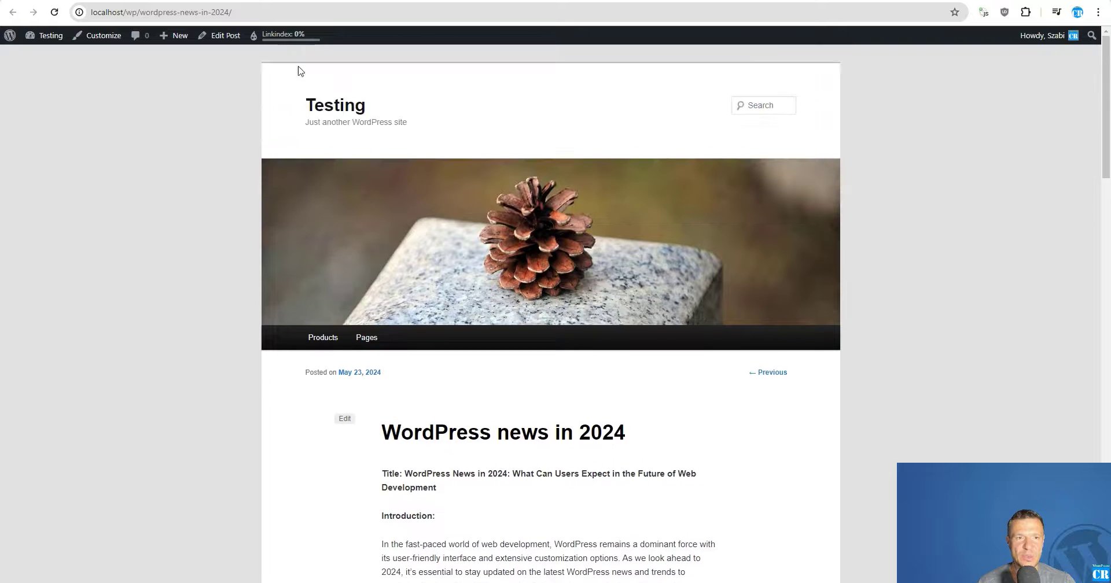
- Check the news post's Internal Links keywords (WordPress, news, 2024) in the block editor
left_click(216, 36)
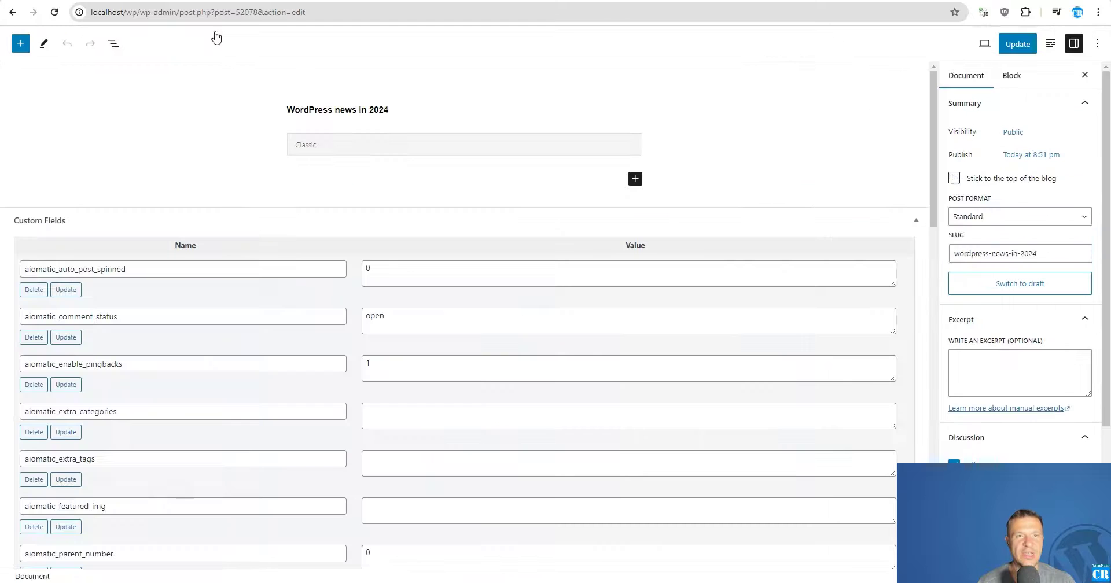
scroll(1029, 214, "down", 5)
scroll(1020, 222, "down", 1)
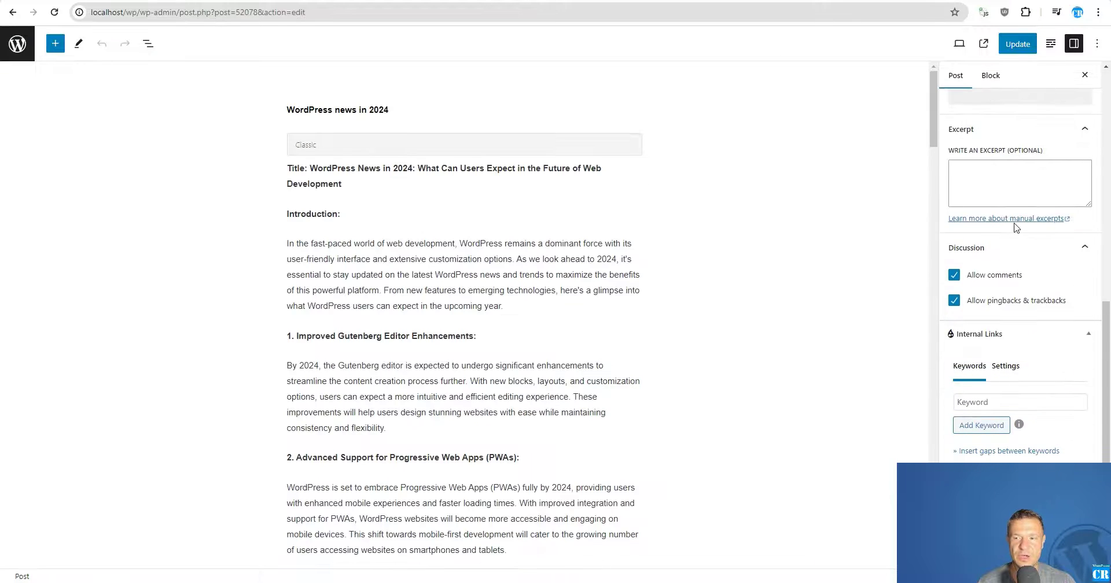
left_click_drag(1025, 469, 128, 509)
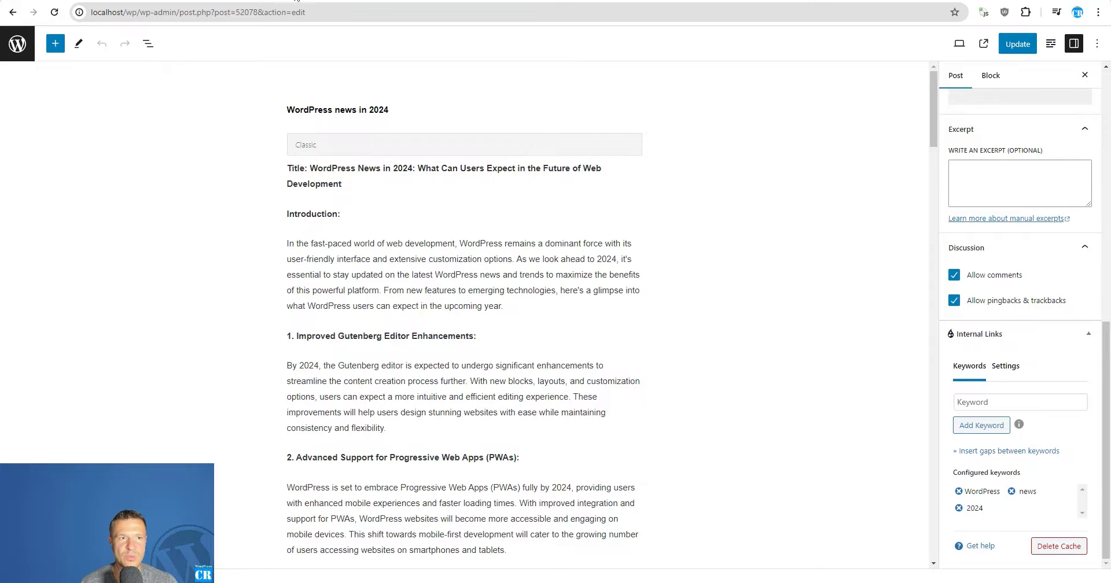
left_click(370, 3)
- Open the 'WordPress themes in 2024' post and view its keywords: WordPress, themes and 2024
scroll(380, 264, "down", 2)
scroll(380, 264, "down", 7)
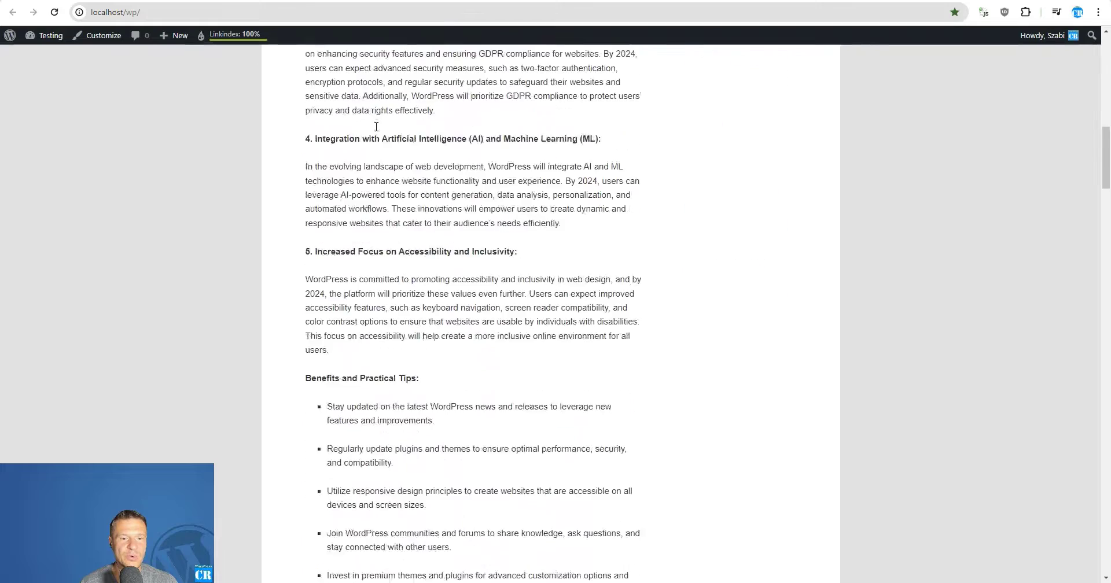
scroll(380, 263, "down", 7)
scroll(380, 263, "down", 5)
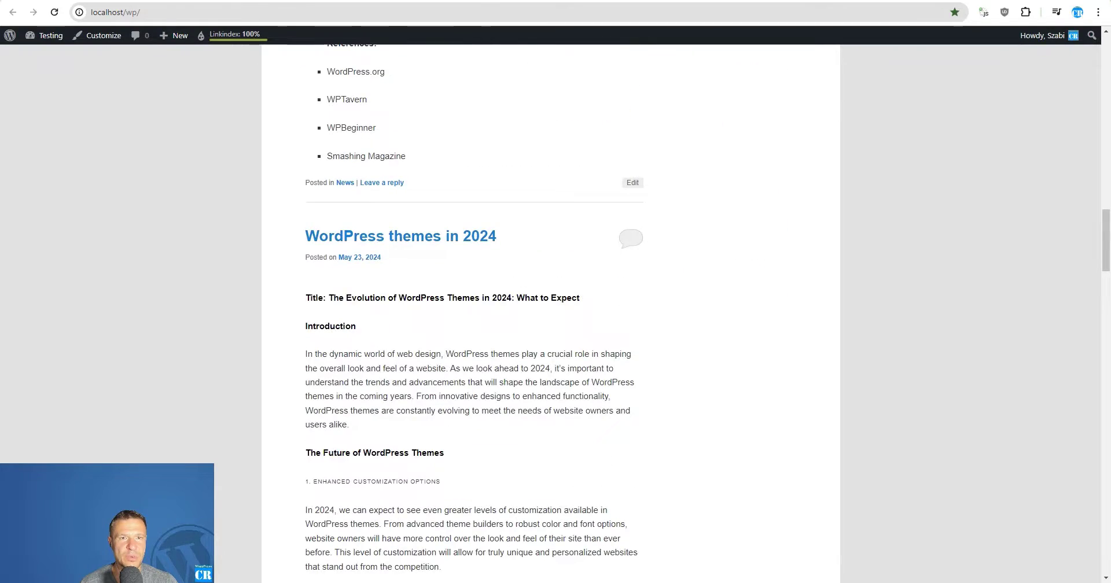
left_click(472, 236)
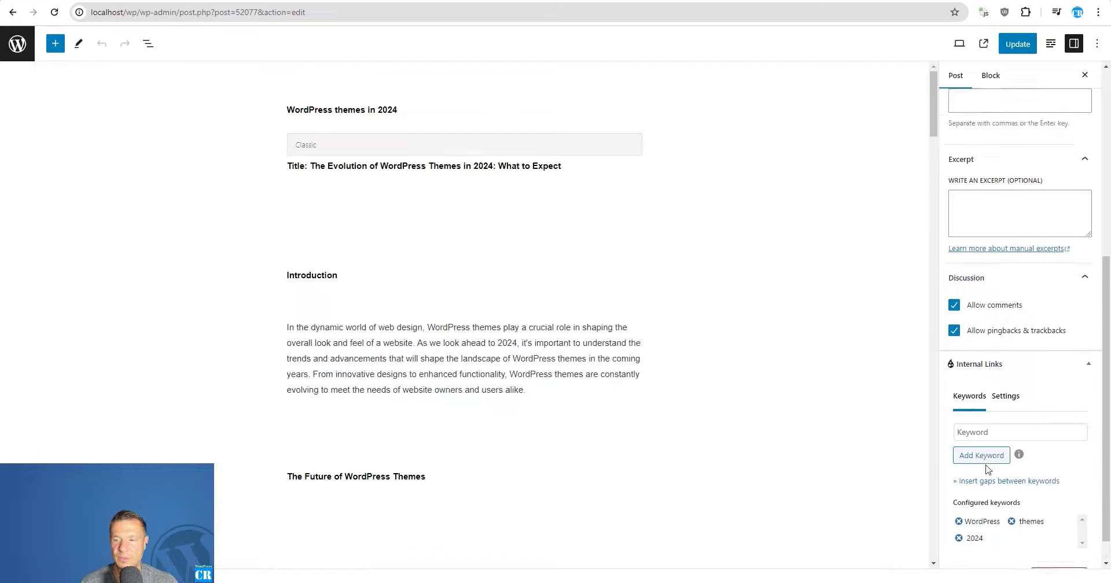
scroll(988, 469, "down", 1)
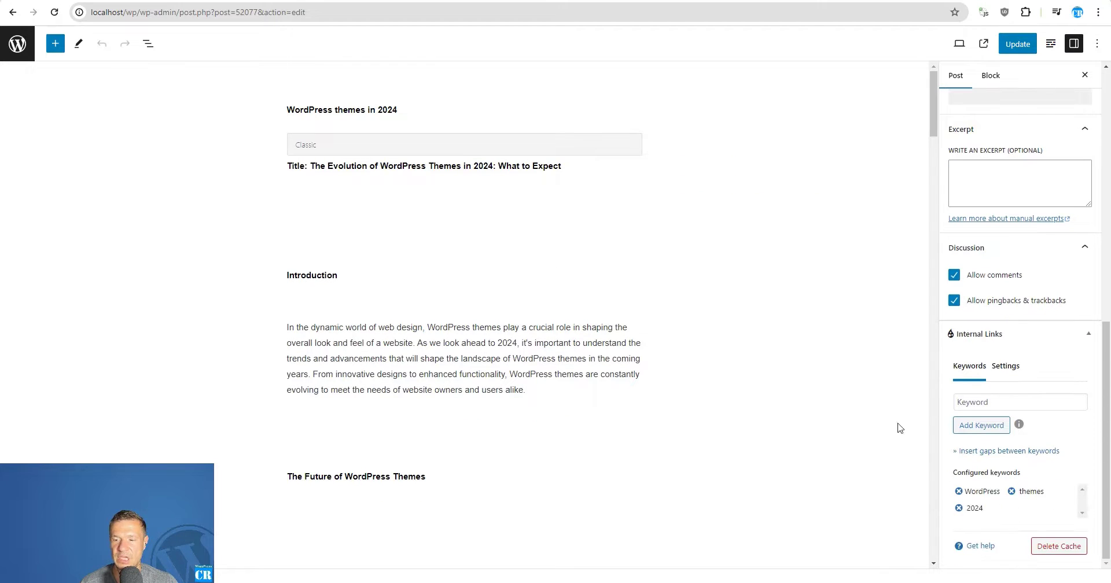
- Back on the published themes post, follow its automatic WordPress link, then return to the homepage listing
left_click(13, 12)
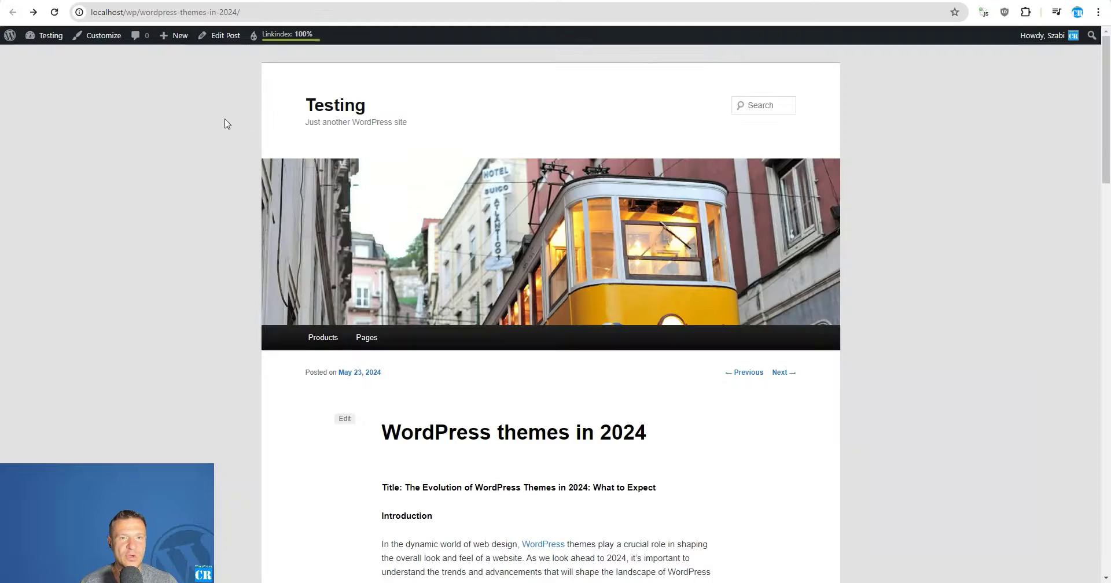
scroll(332, 273, "down", 5)
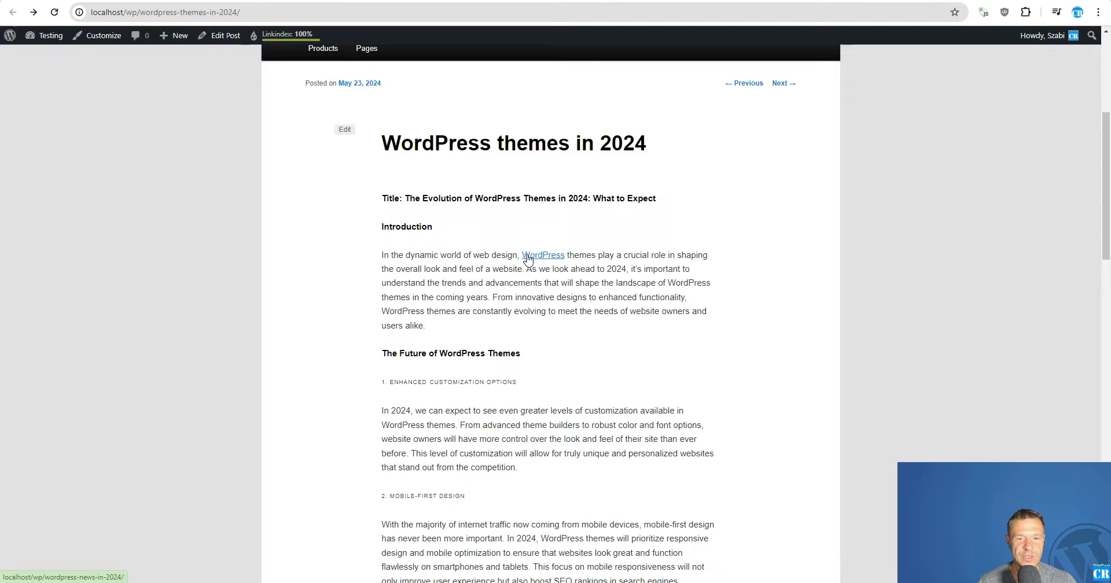
left_click(528, 259)
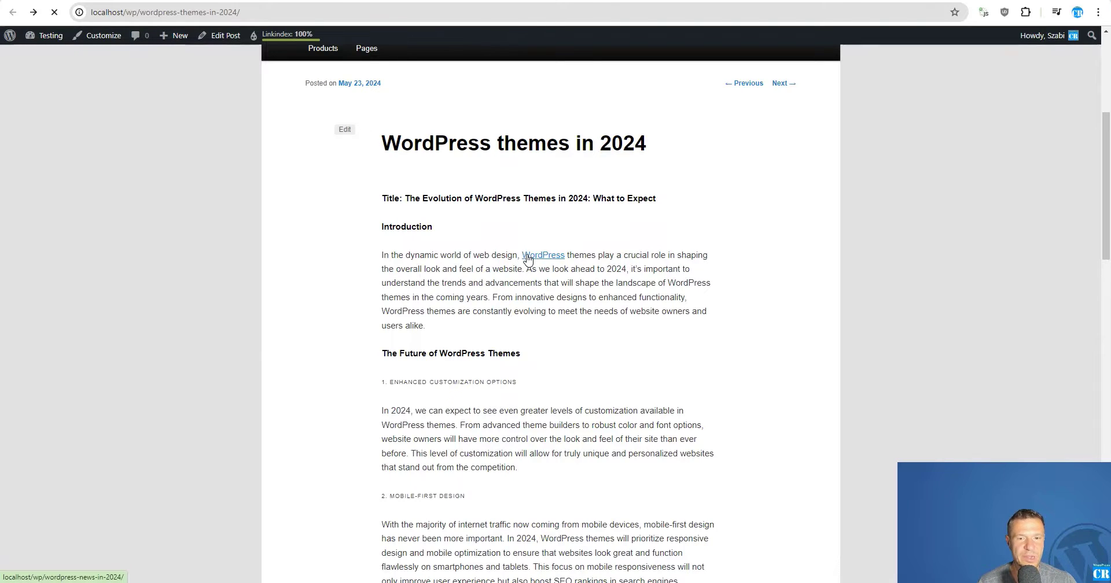
left_click(219, 35)
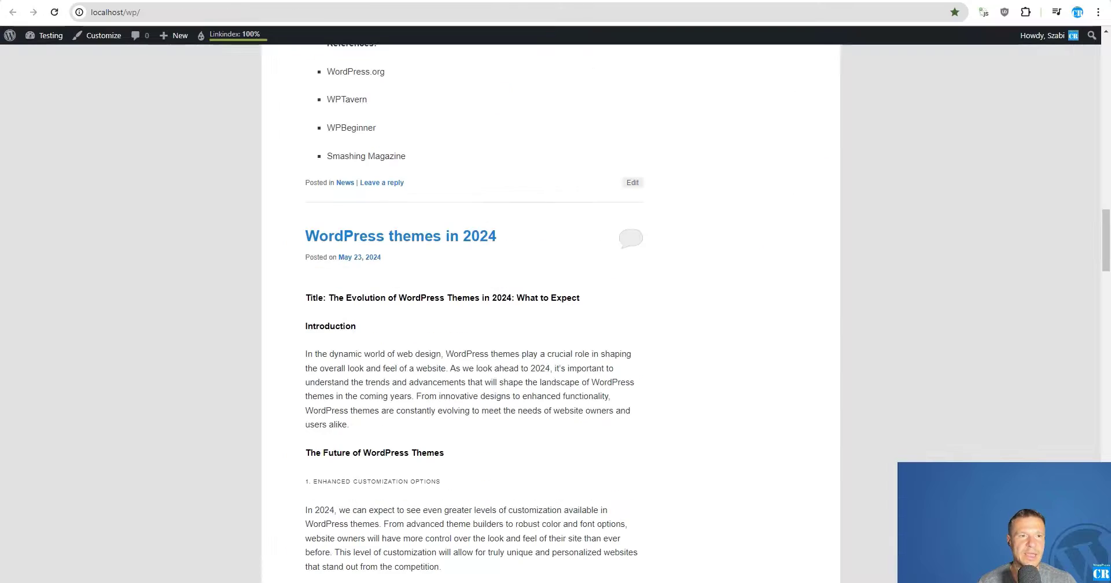
- Confirm the 'WordPress plugins in 2024' post's WordPress link leads to the themes post, then edit it
scroll(386, 225, "down", 4)
scroll(386, 225, "down", 9)
scroll(386, 226, "down", 6)
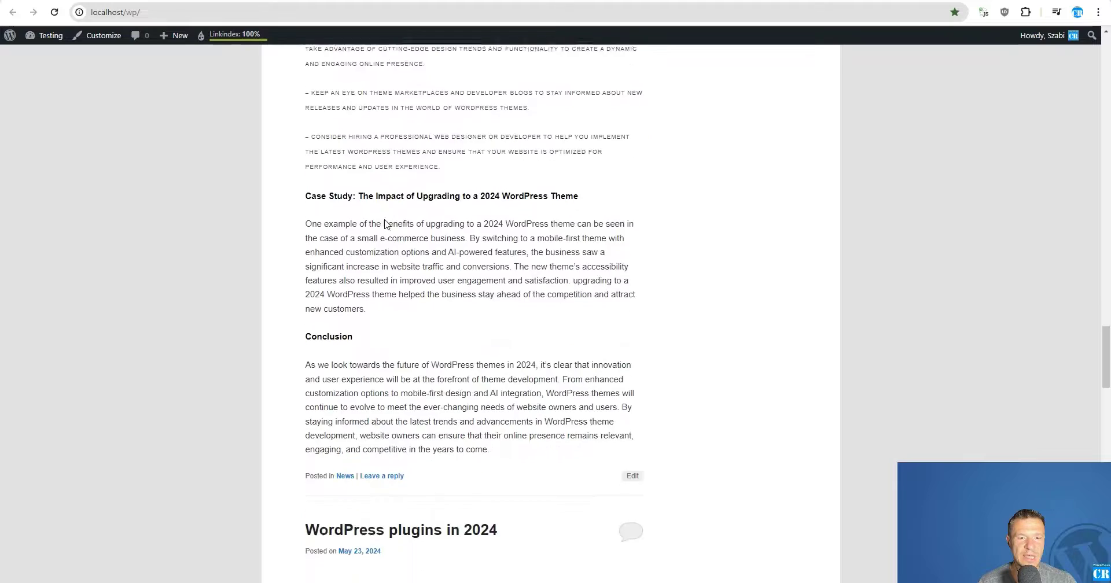
scroll(375, 258, "down", 5)
left_click(383, 248)
scroll(427, 239, "down", 1)
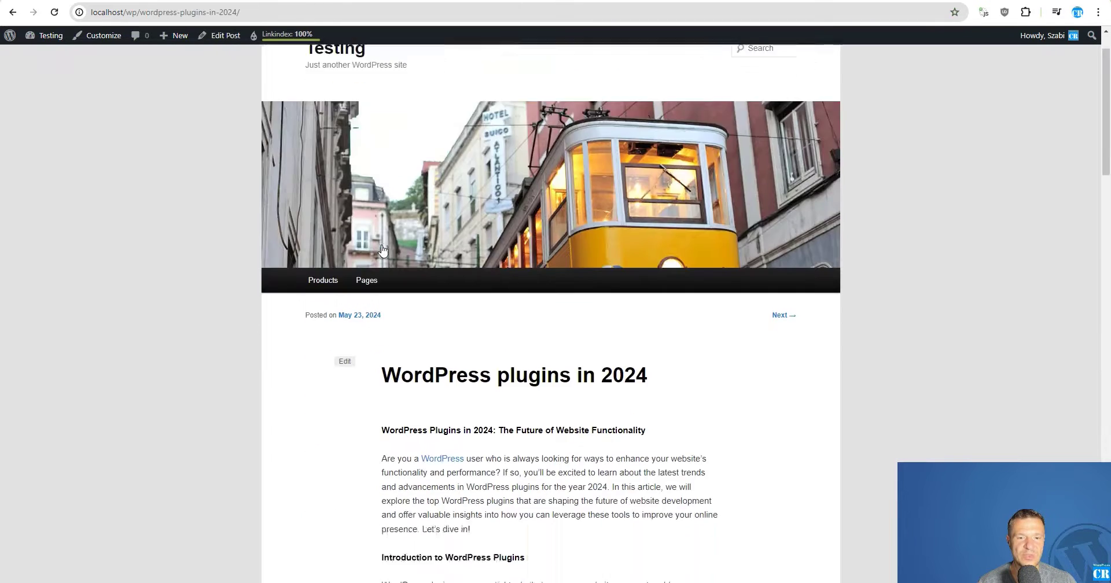
scroll(428, 239, "down", 4)
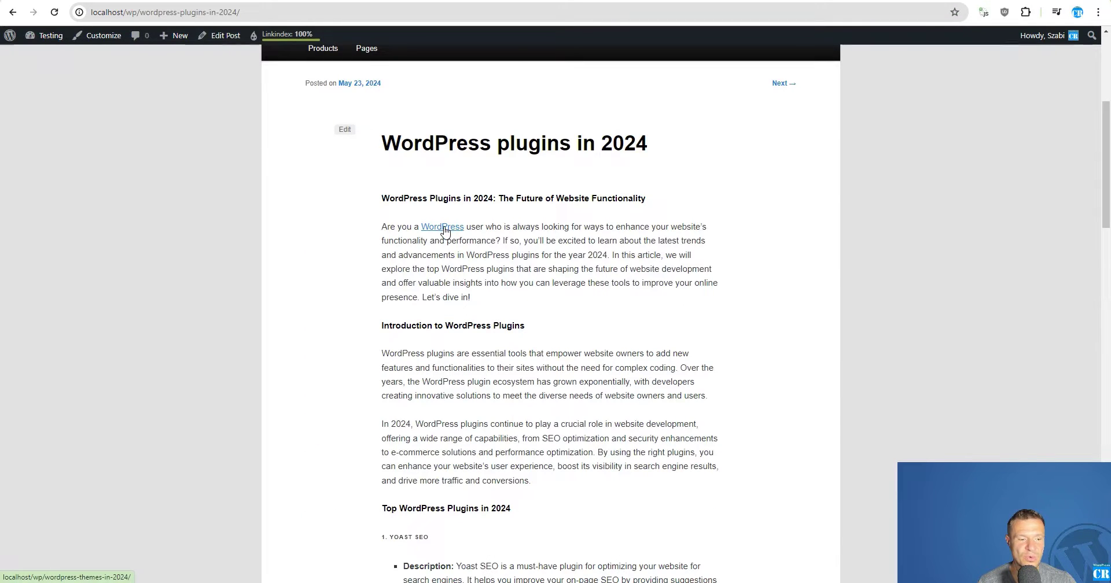
left_click(443, 230)
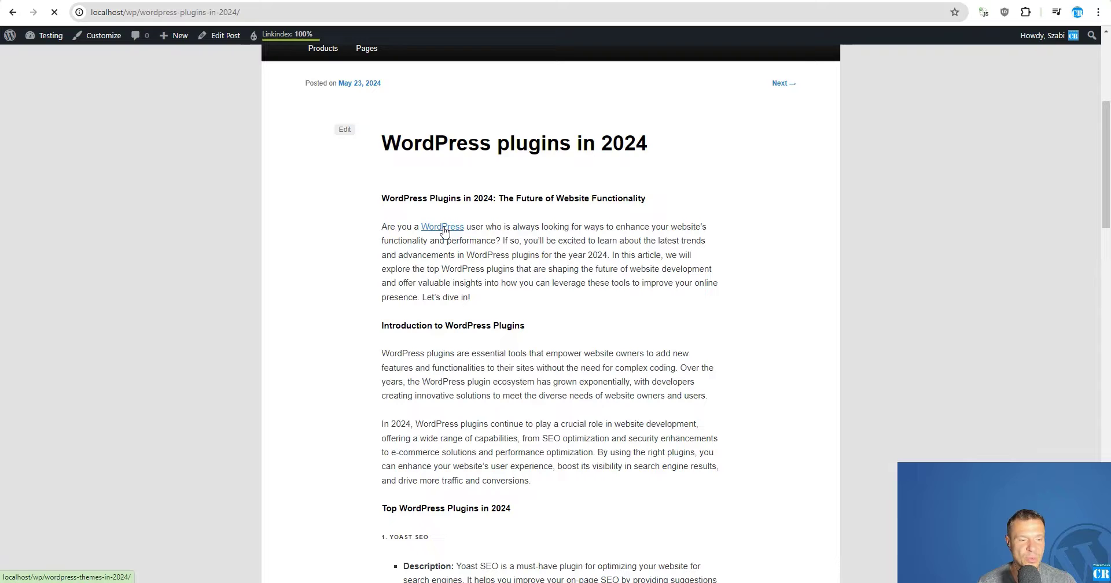
left_click(13, 12)
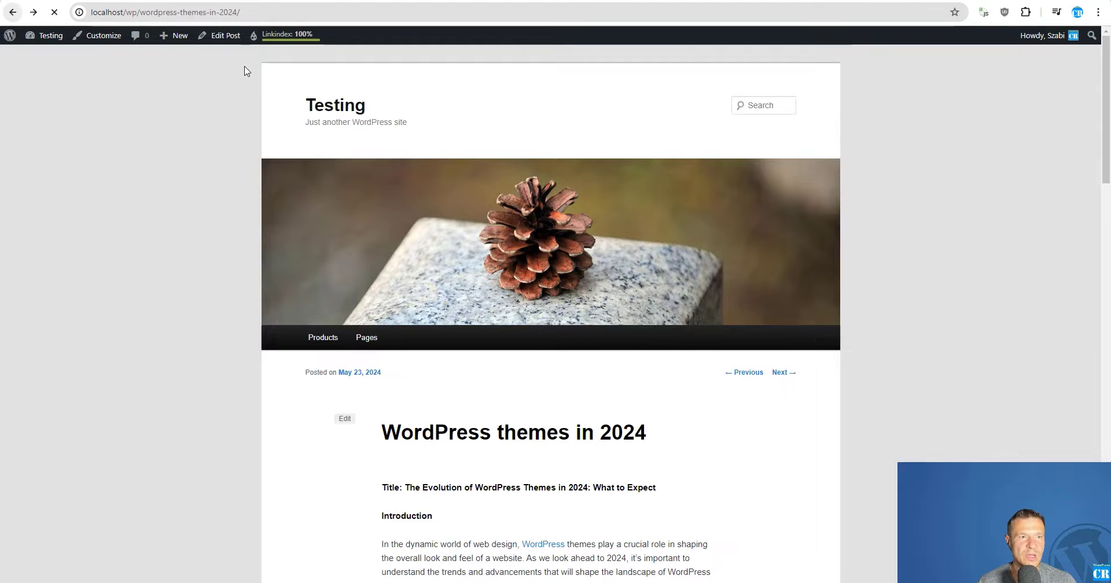
left_click(225, 36)
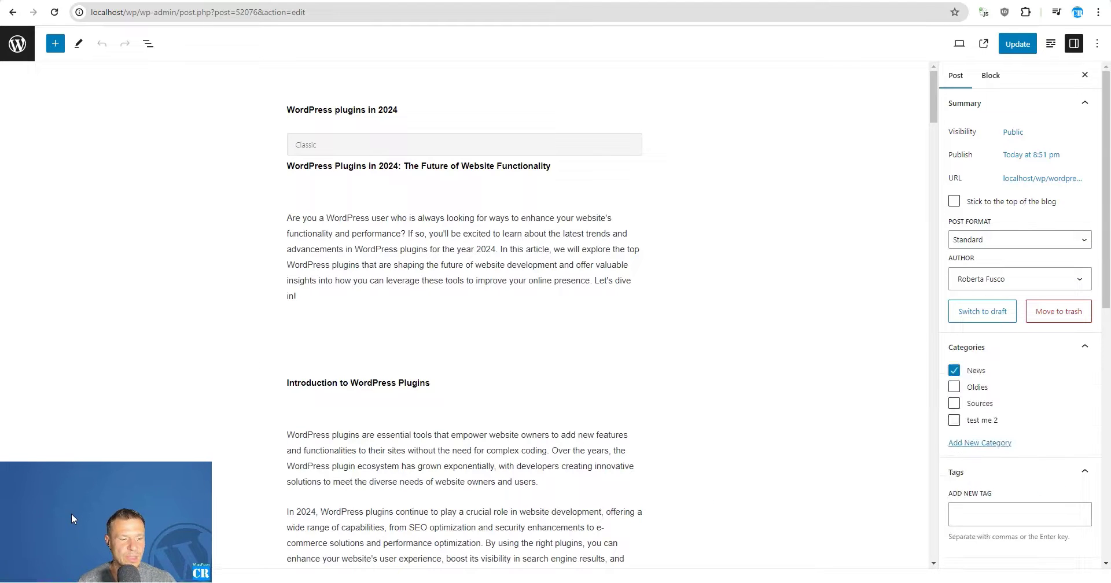
- Scroll the plugins post's sidebar to Internal Links showing keywords WordPress, plugins and 2024
scroll(1041, 286, "down", 6)
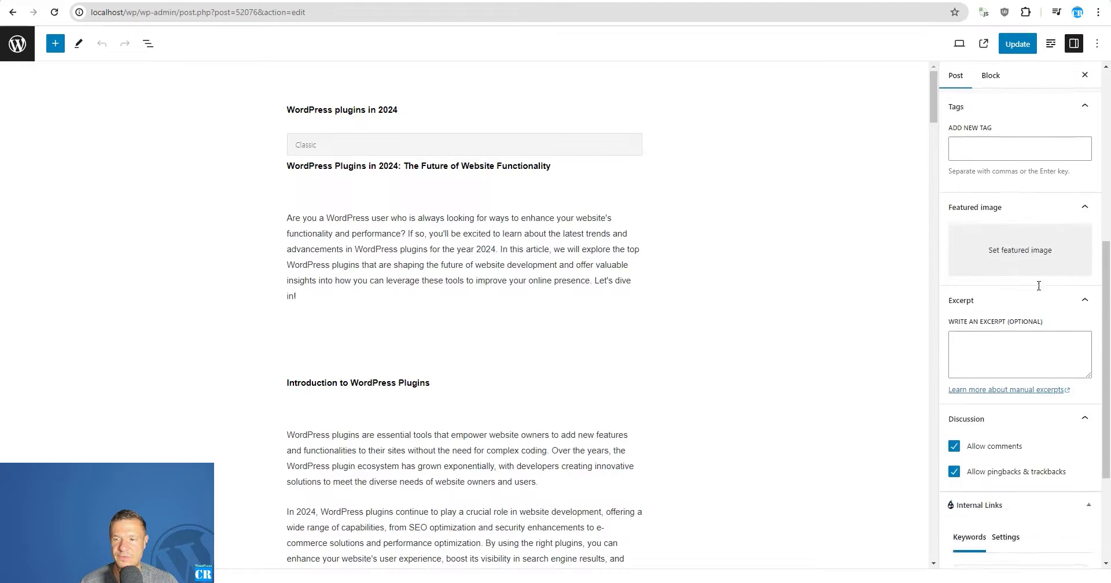
scroll(1018, 405, "down", 3)
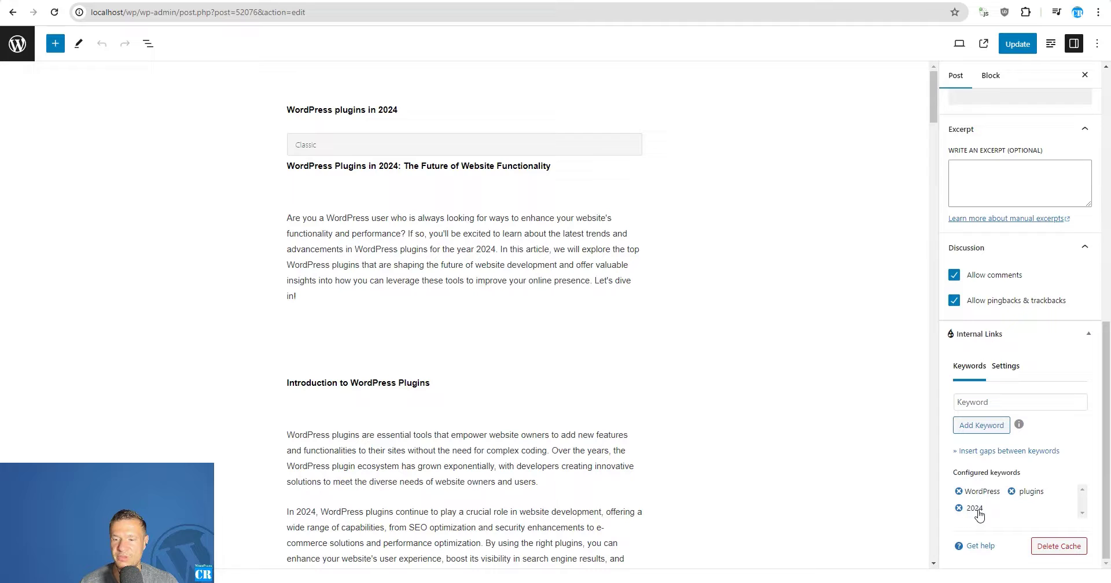
left_click_drag(1106, 424, 756, 181)
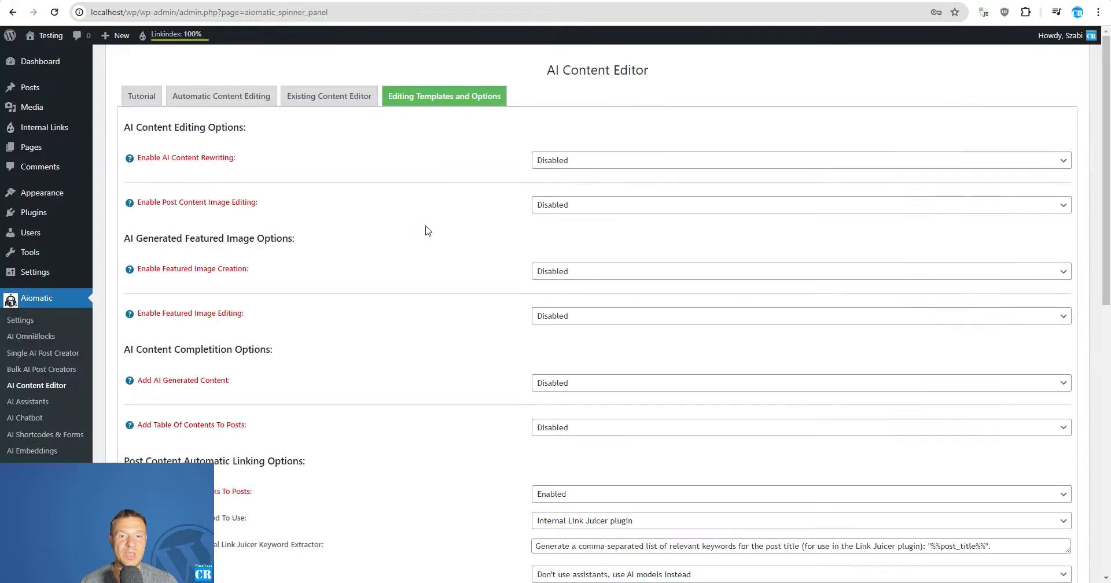
- Review Aiomatic's Post Content Automatic Linking Options, which use the Internal Link Juicer plugin
scroll(425, 231, "down", 5)
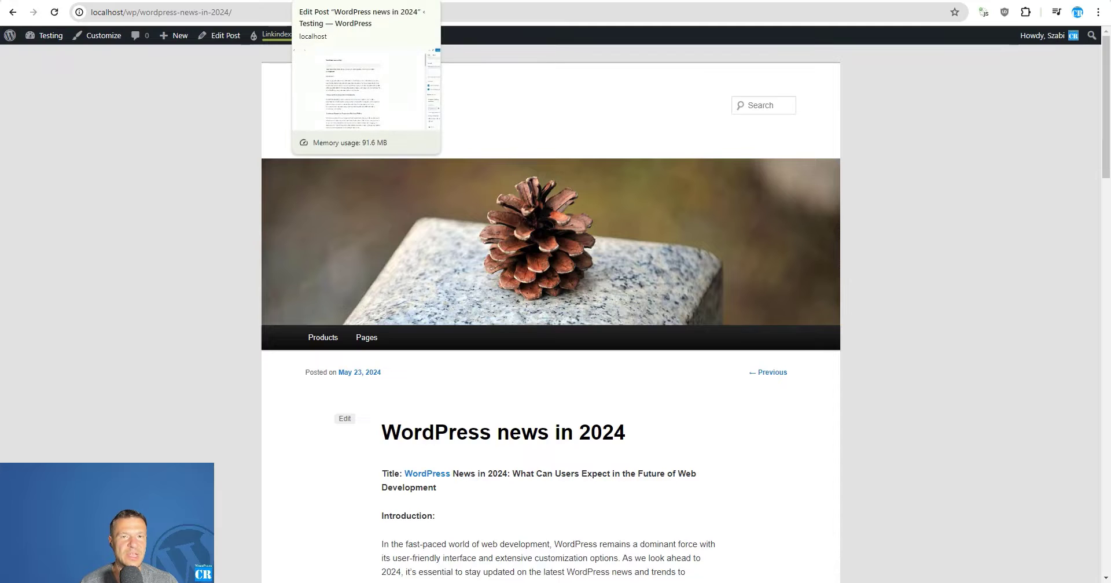
key("ctrl+Tab")
key("ctrl+Tab")
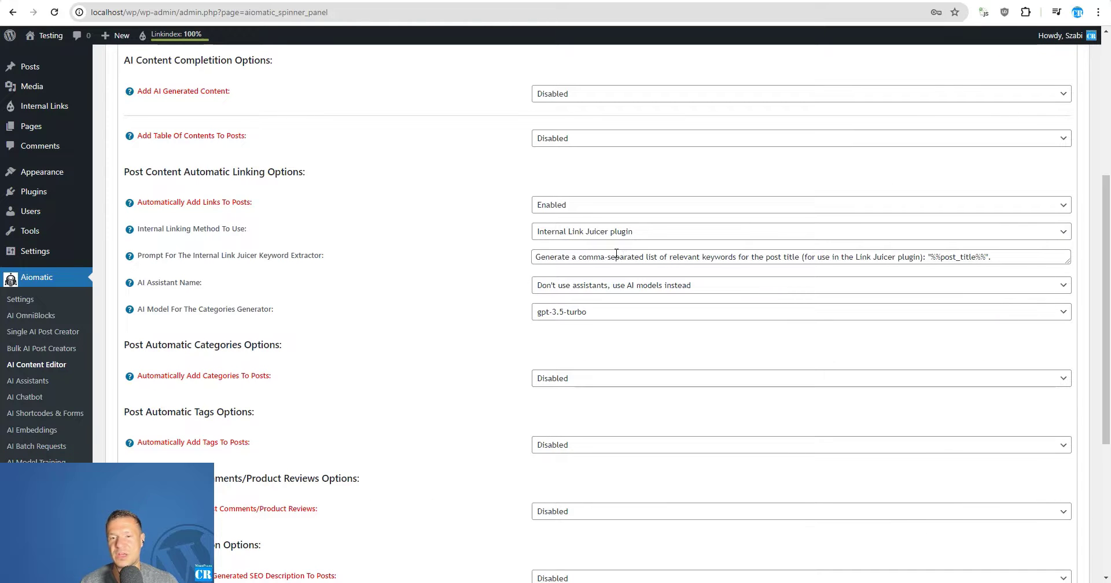
mouse_move(130, 256)
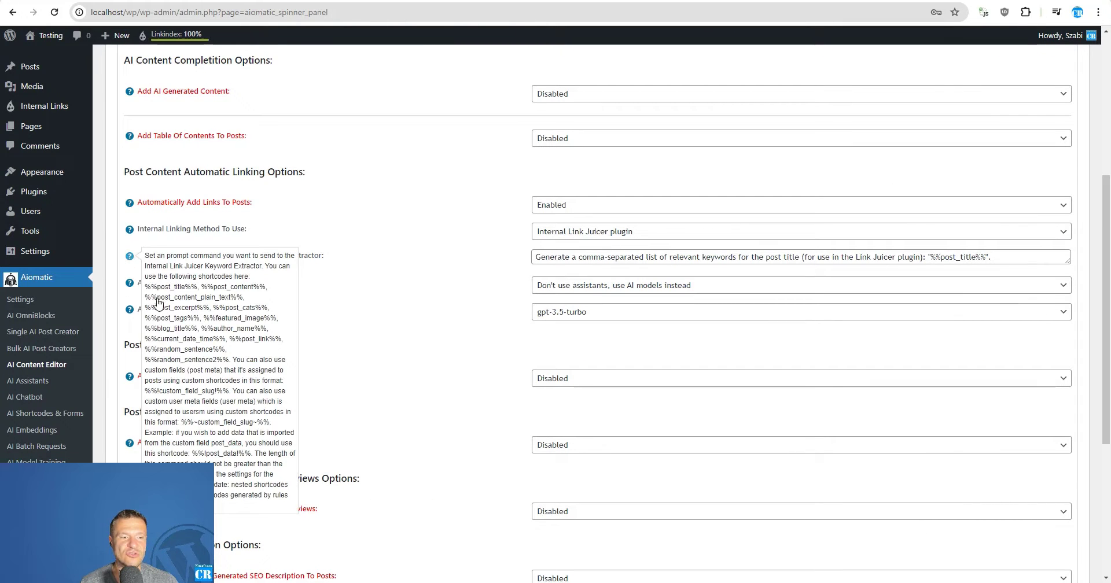
scroll(157, 302, "down", 1)
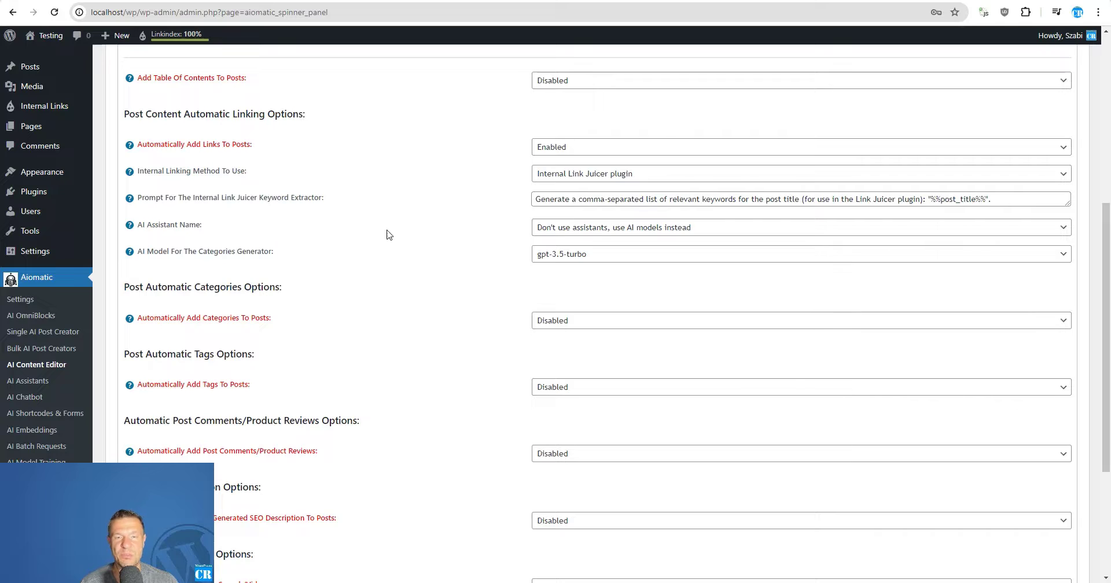
scroll(388, 234, "up", 2)
scroll(387, 235, "up", 2)
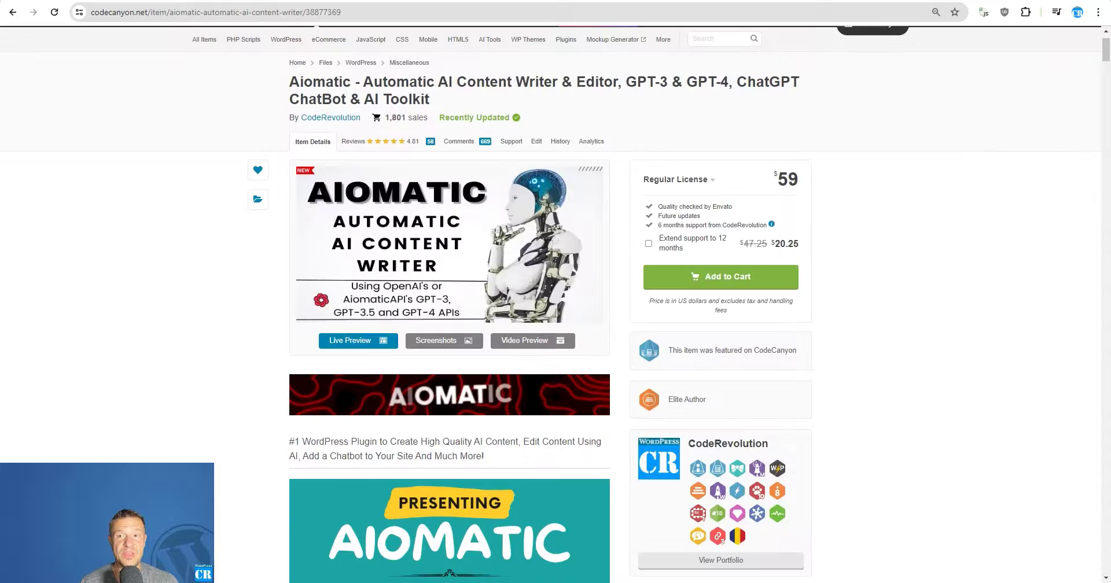
- Scroll to the top of the Internal Link Juicer: SEO Auto Linker plugin page
scroll(279, 294, "up", 3)
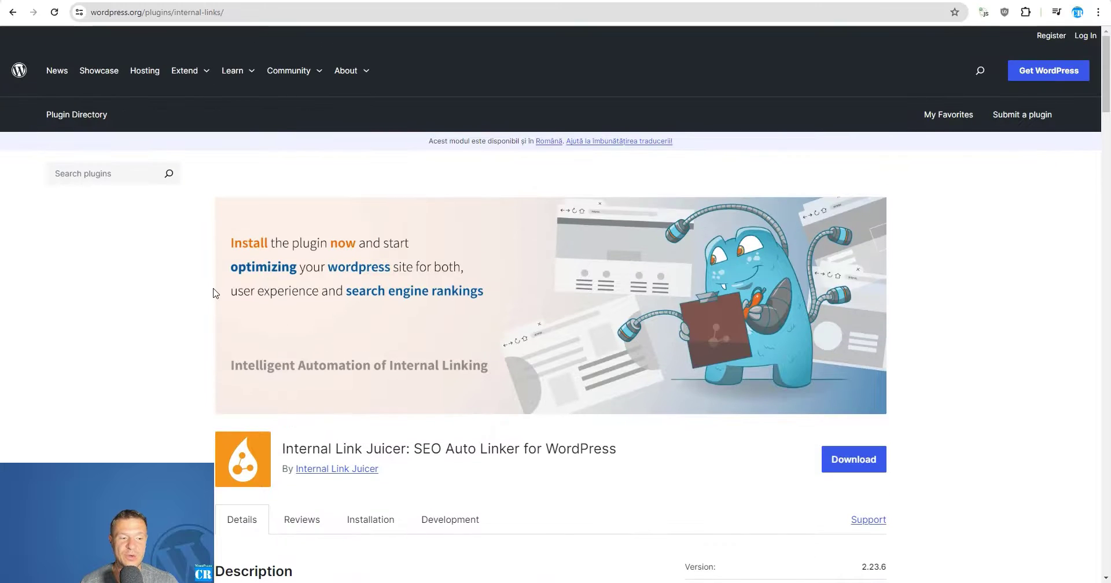